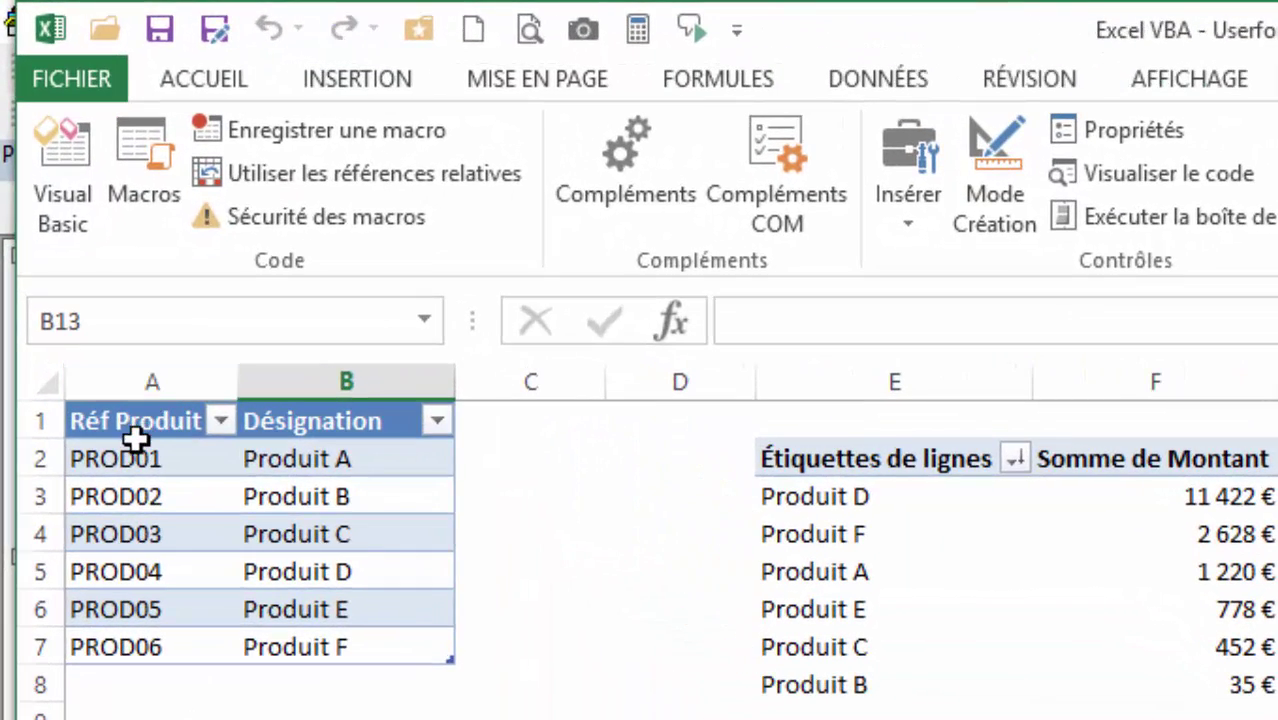
- Examine the product table in A1:B7, including its Réf Produit and Désignation columns, and check the name given to the table
left_click_drag(126, 420, 331, 647)
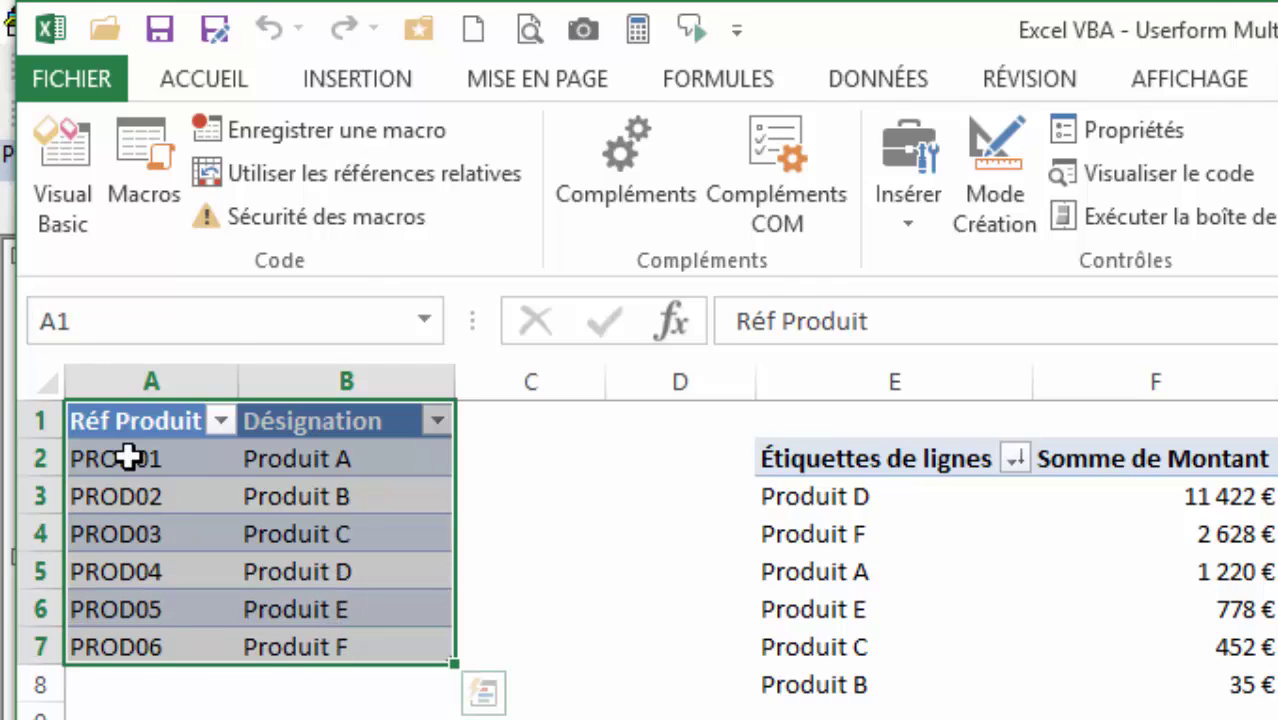
left_click_drag(128, 455, 143, 647)
left_click_drag(345, 462, 352, 640)
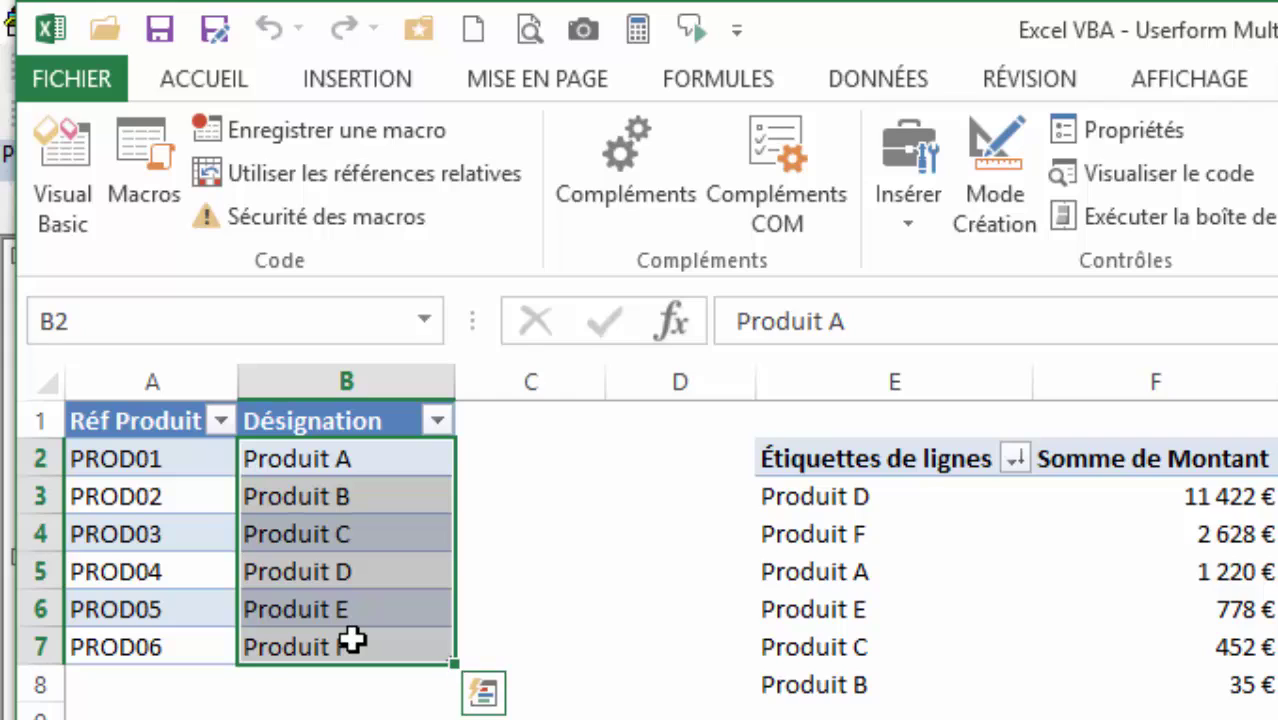
left_click(122, 459)
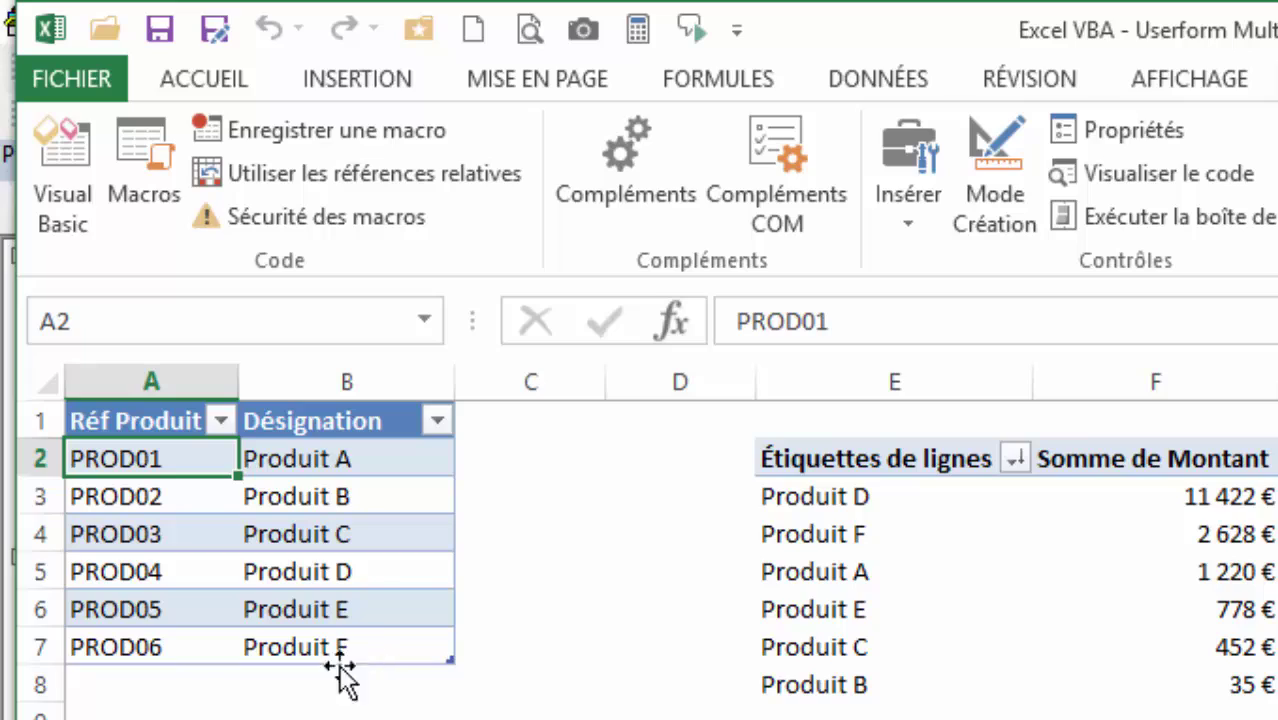
left_click_drag(177, 420, 370, 636)
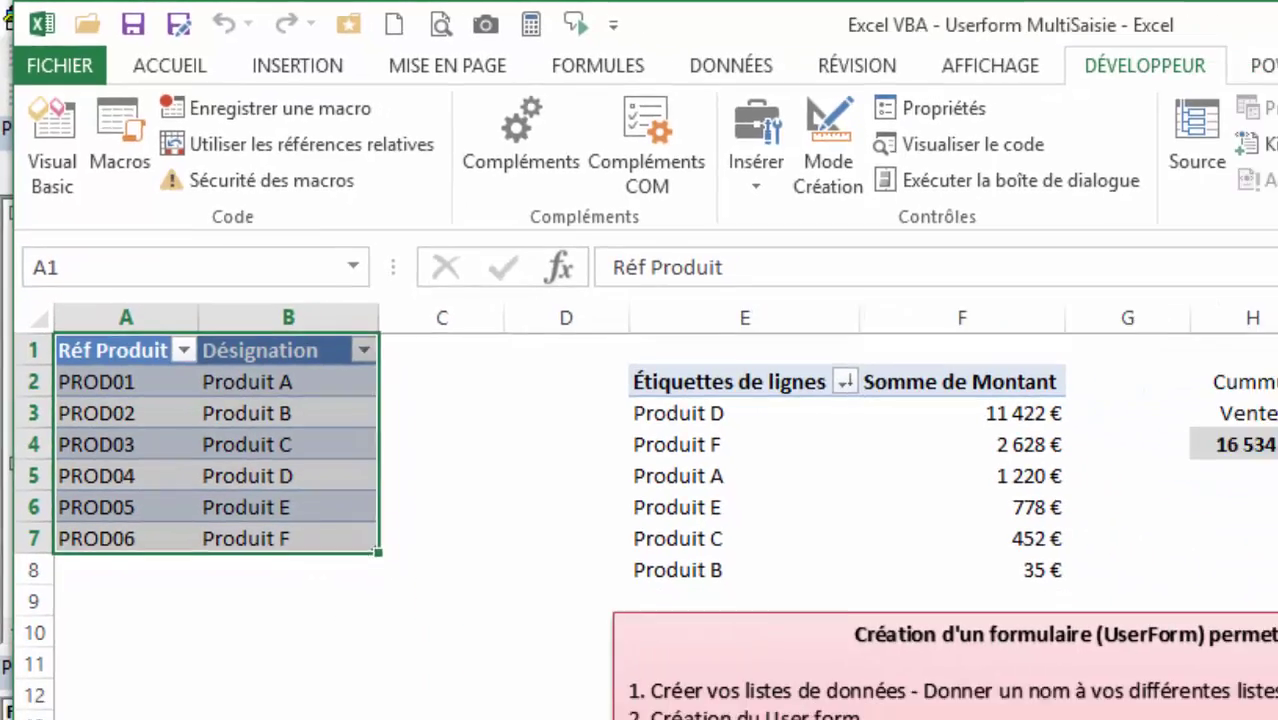
left_click(1277, 76)
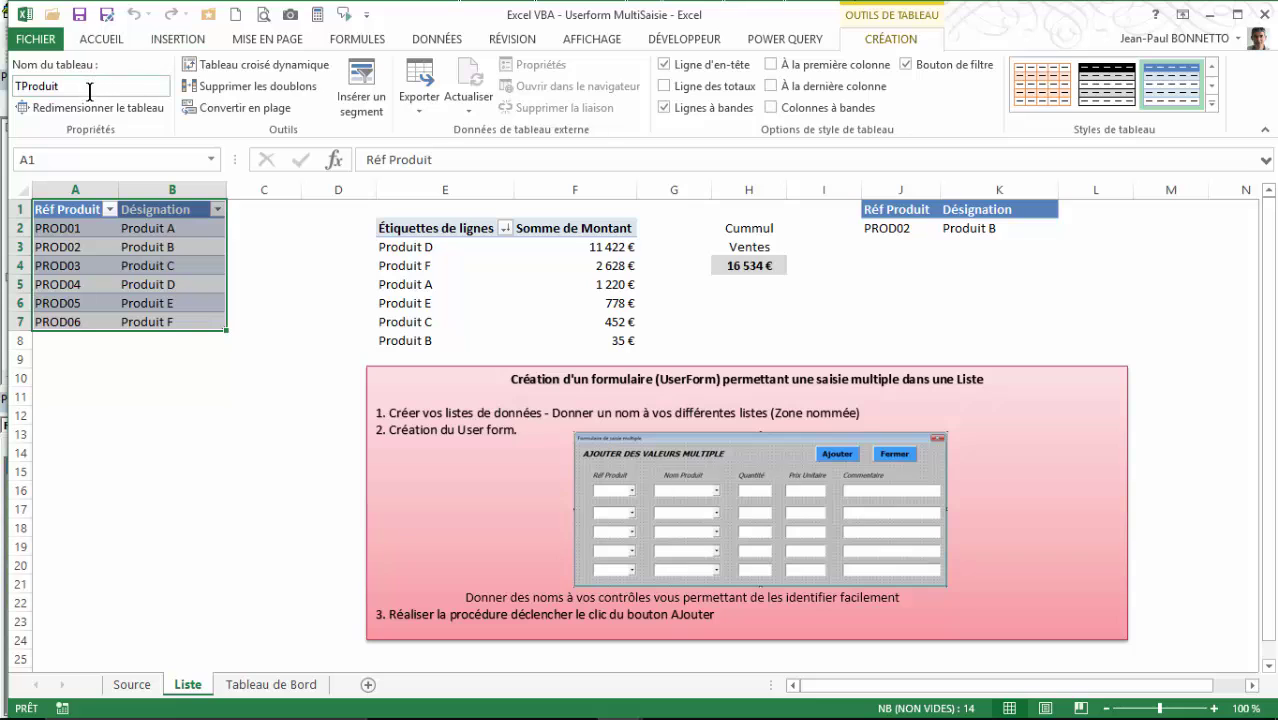
left_click(89, 91)
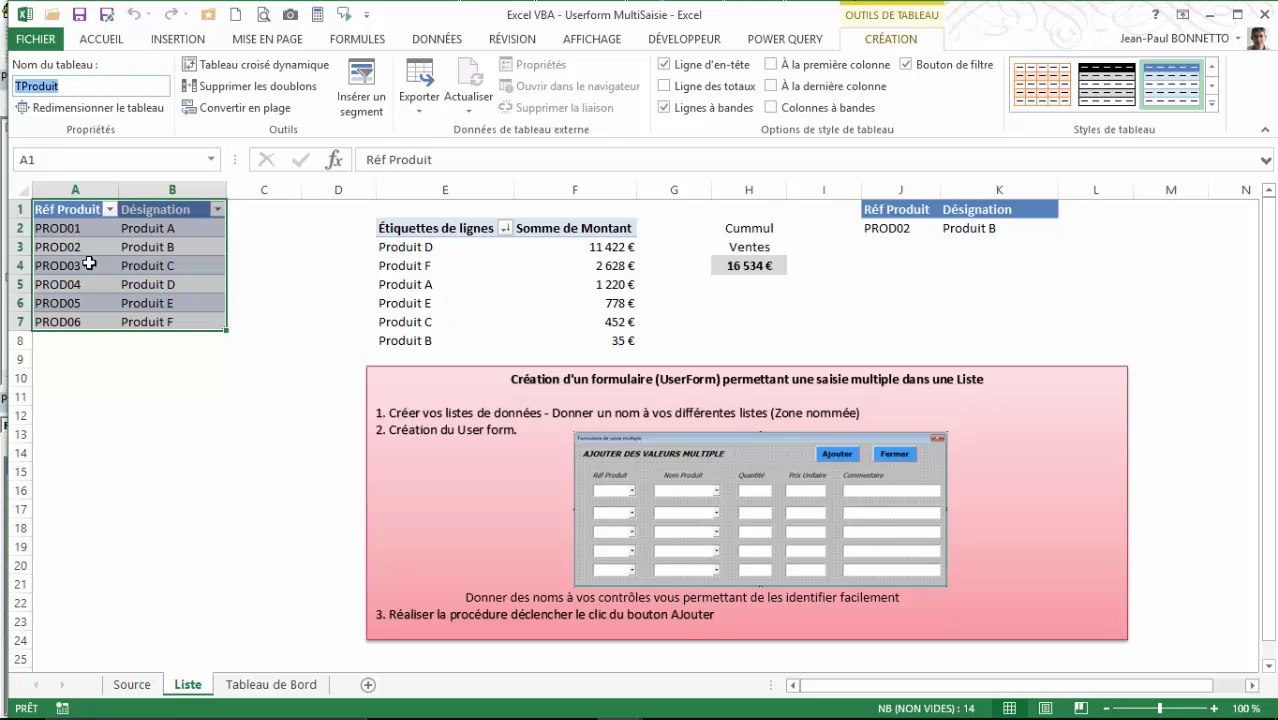
- Check in the Name Manager which table column the ListeRefProduit name refers to
left_click_drag(68, 226, 63, 314)
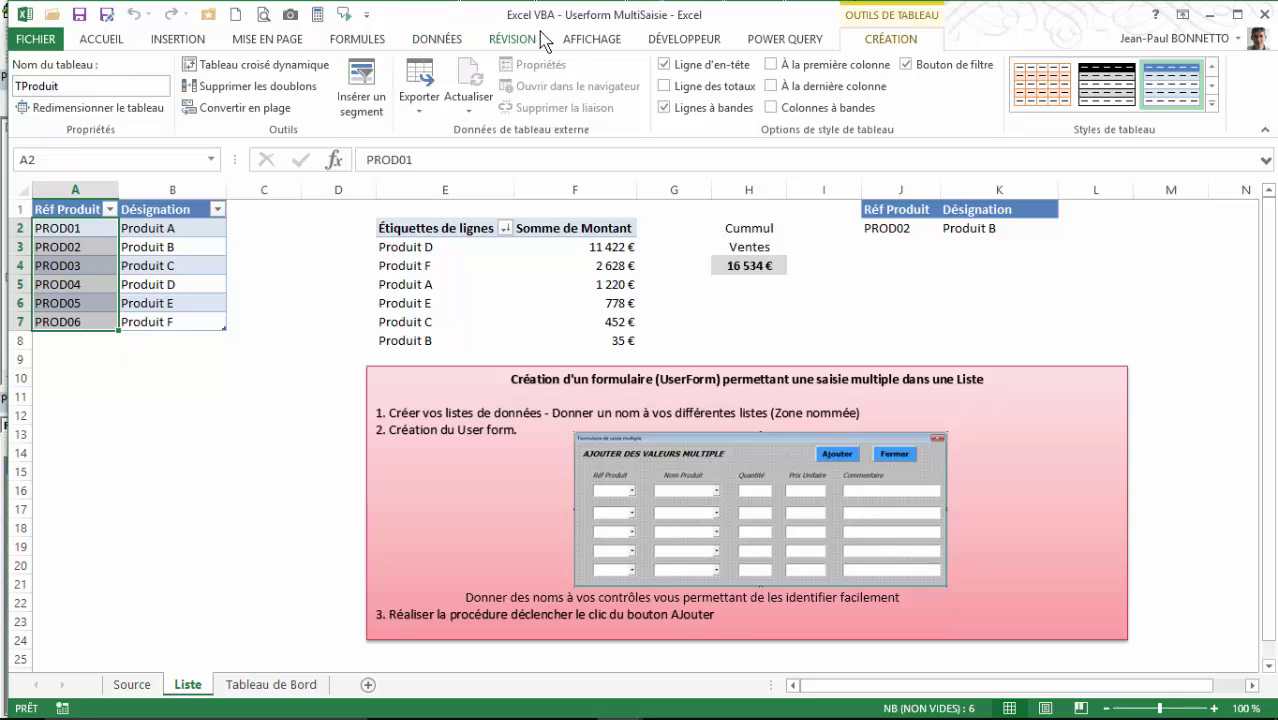
left_click(367, 45)
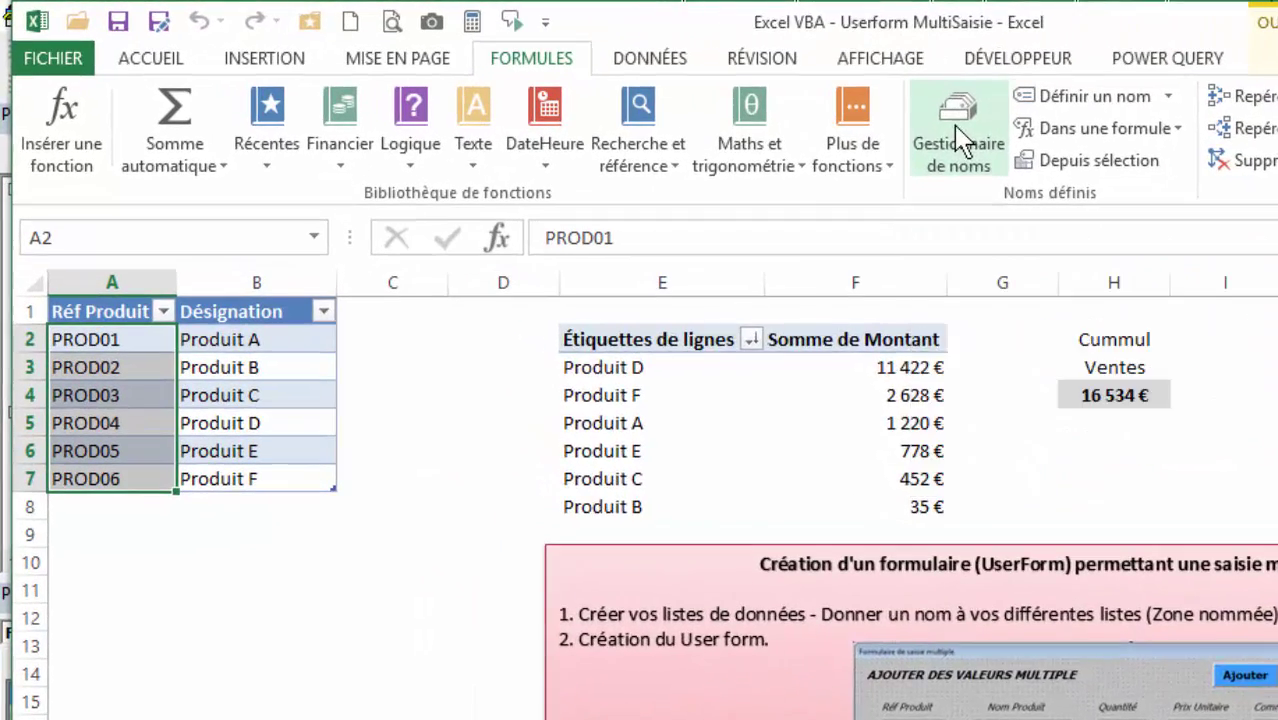
left_click(958, 140)
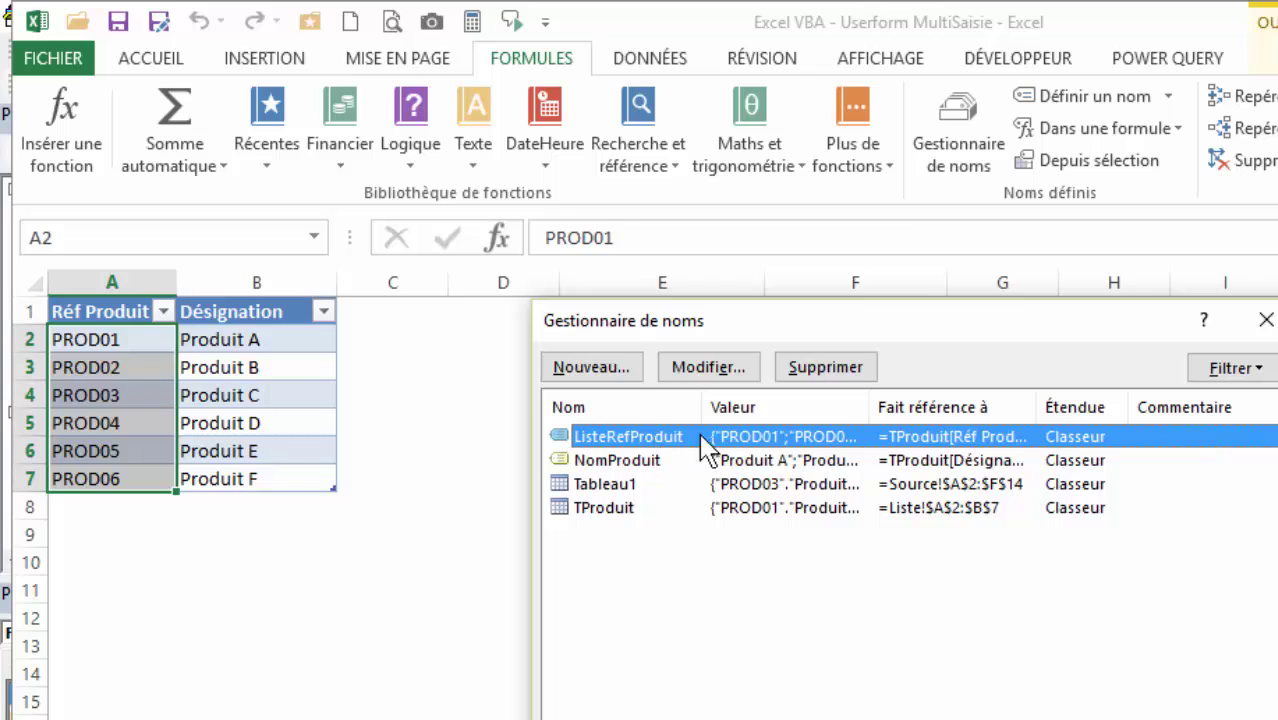
left_click(1268, 715)
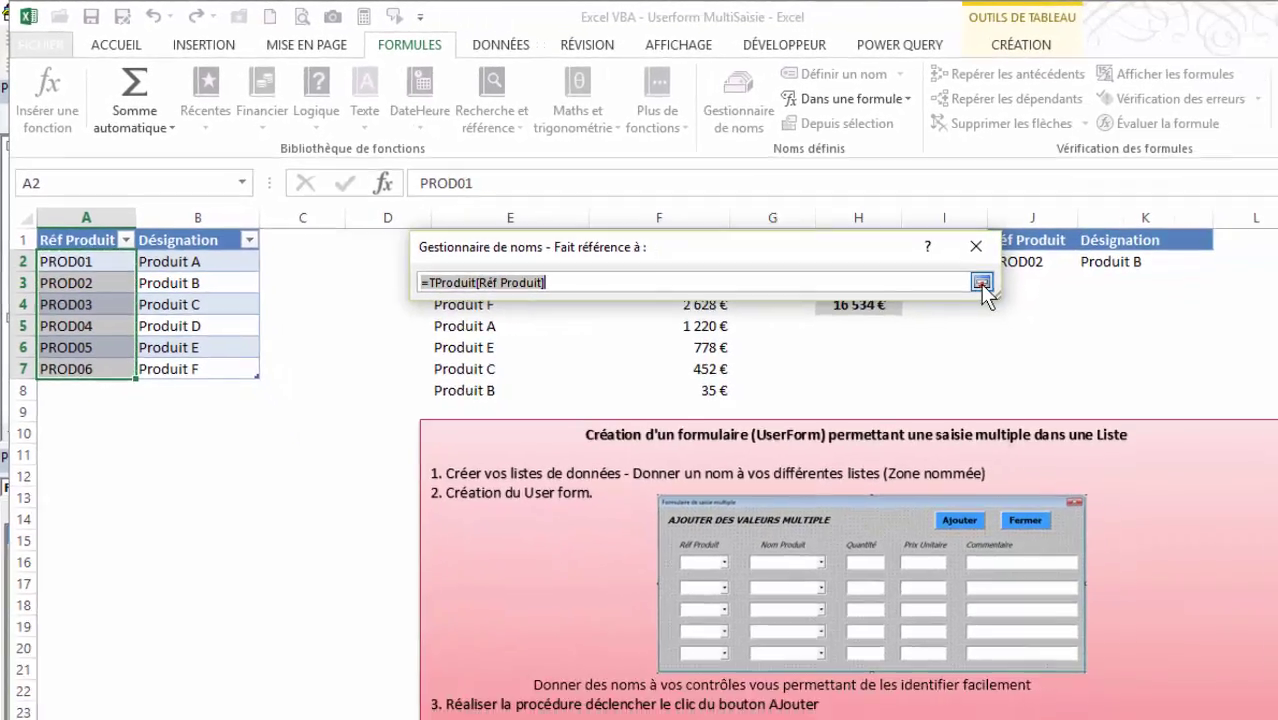
left_click(1270, 366)
- Check which table column the NomProduit name refers to, review ListeRefProduit again and close the Name Manager
left_click(445, 311)
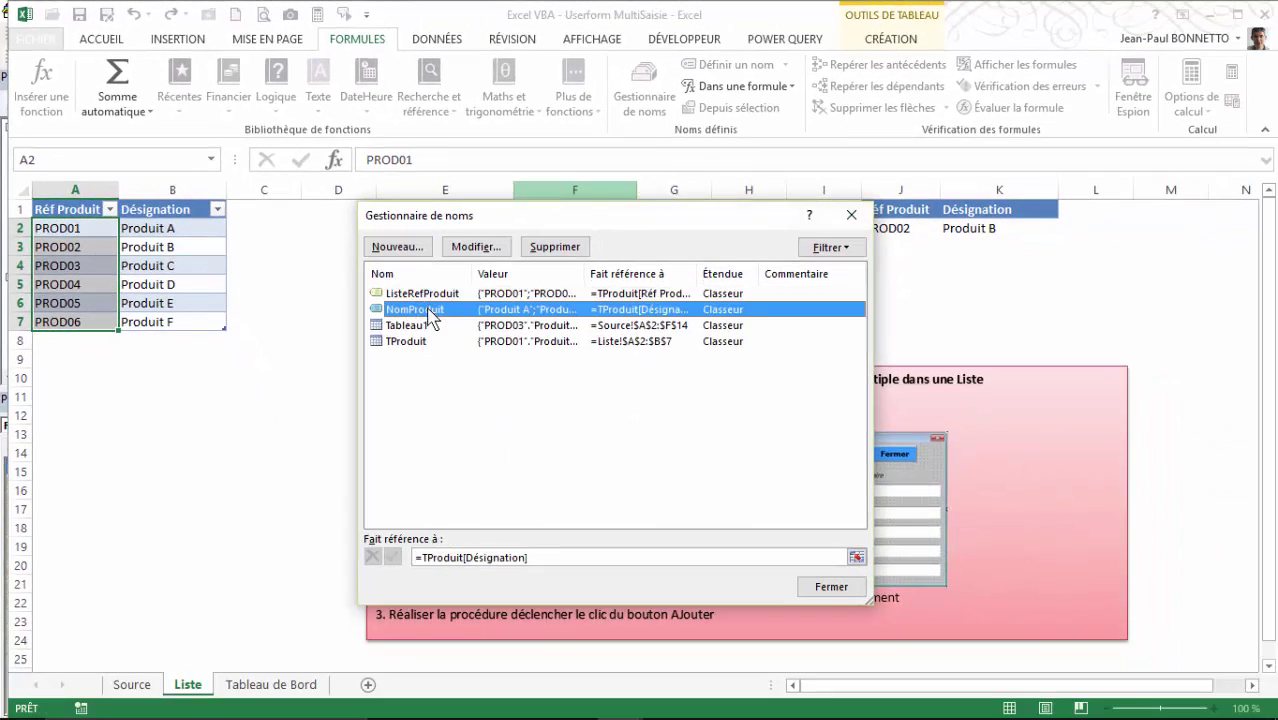
left_click(857, 557)
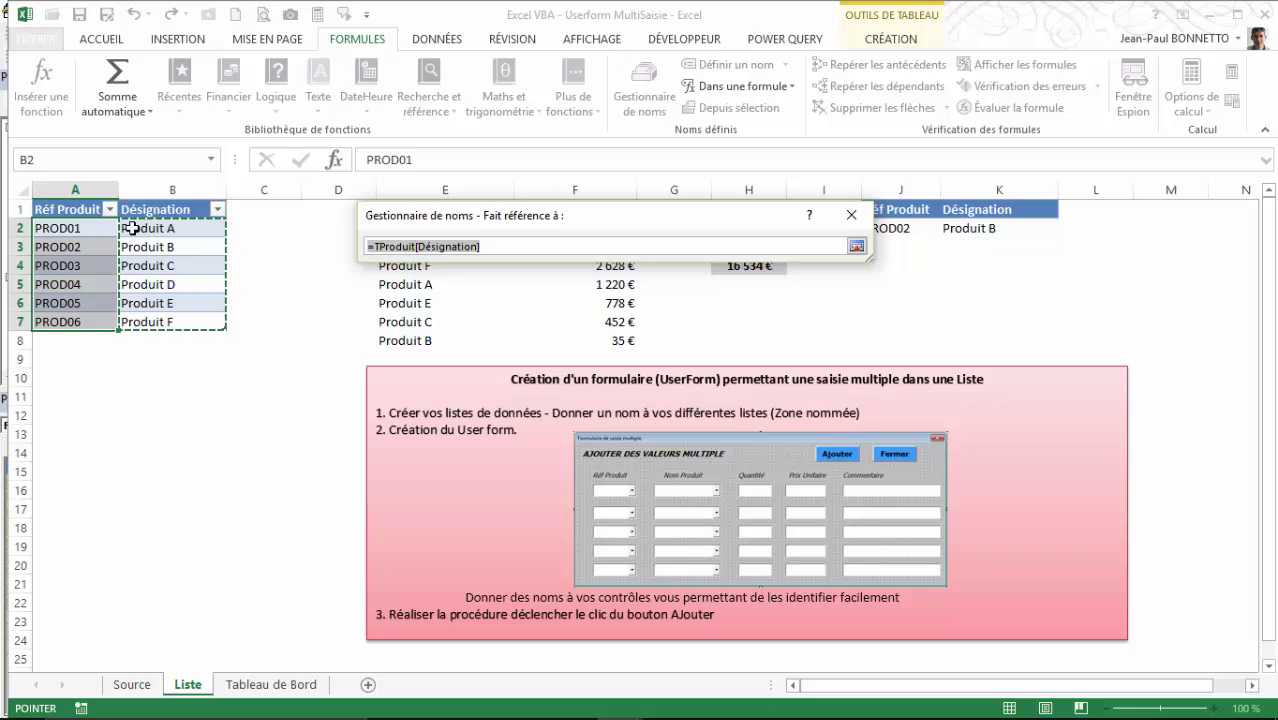
left_click(857, 246)
left_click(430, 295)
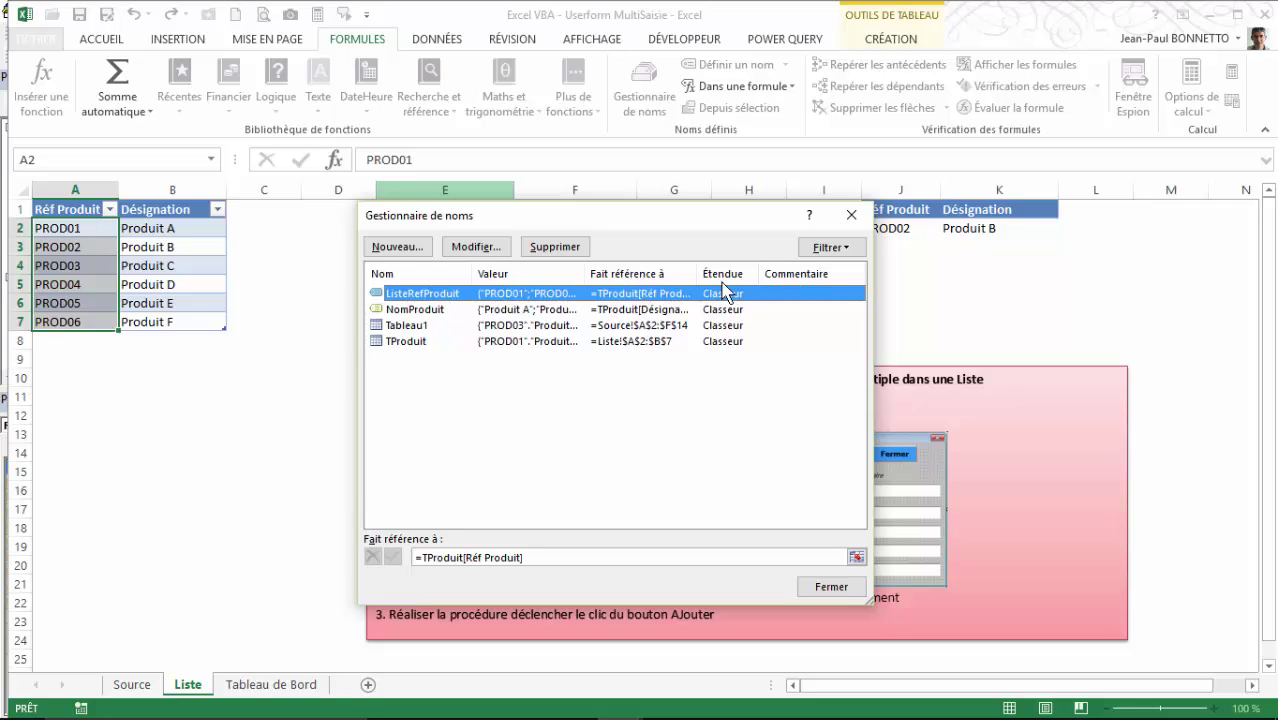
left_click(851, 214)
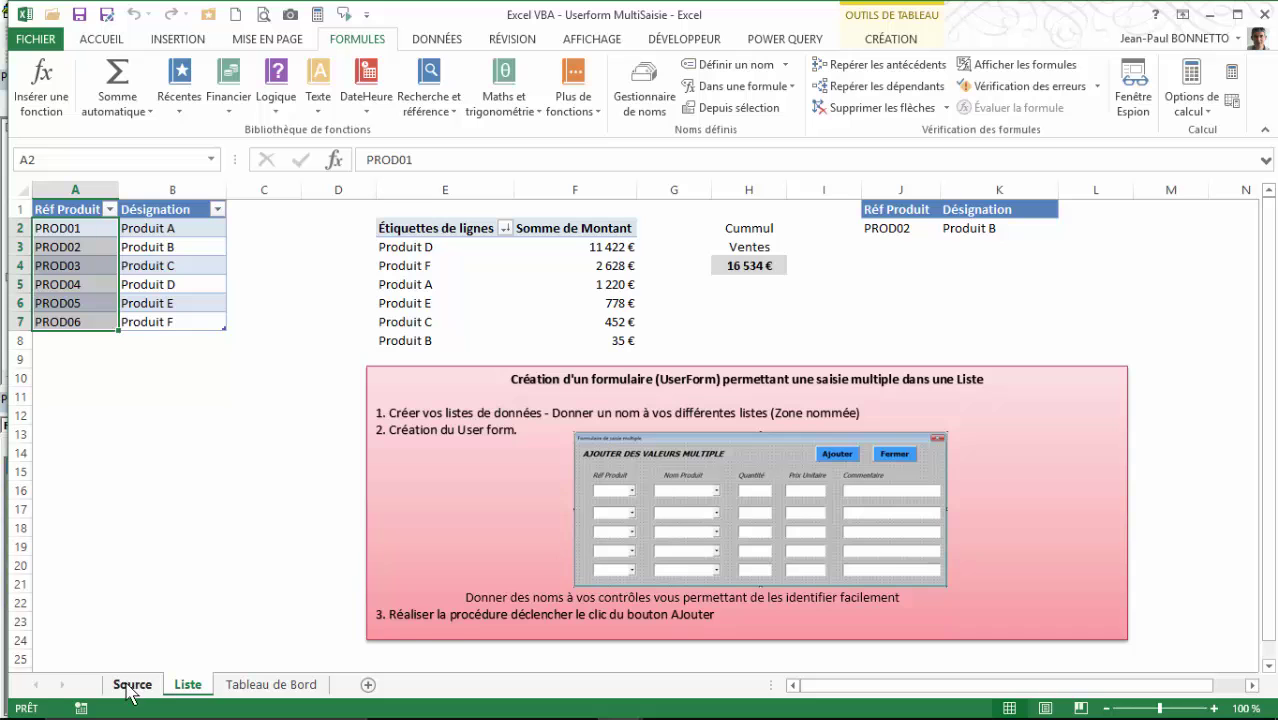
- Open the multiple-entry form from the Tableau de Bord sheet and compare its first Réf Produit list with the ListeRefProduit name
left_click(271, 684)
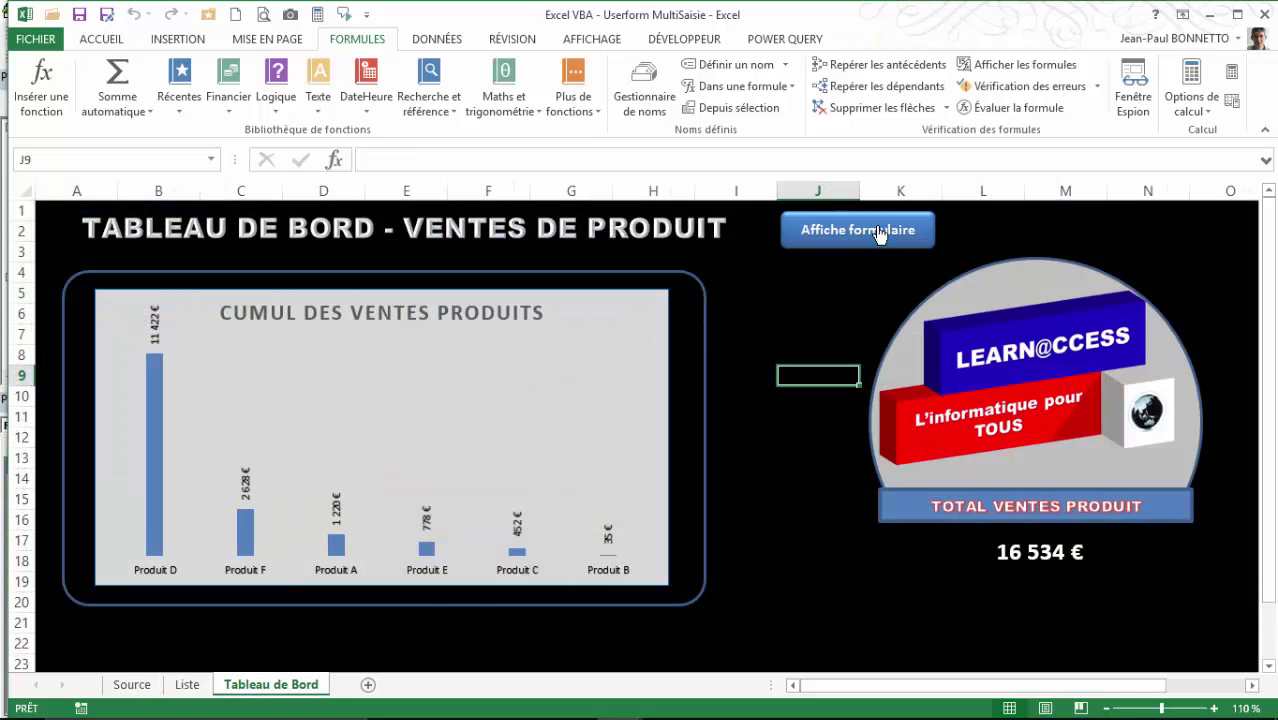
left_click(882, 234)
left_click(190, 387)
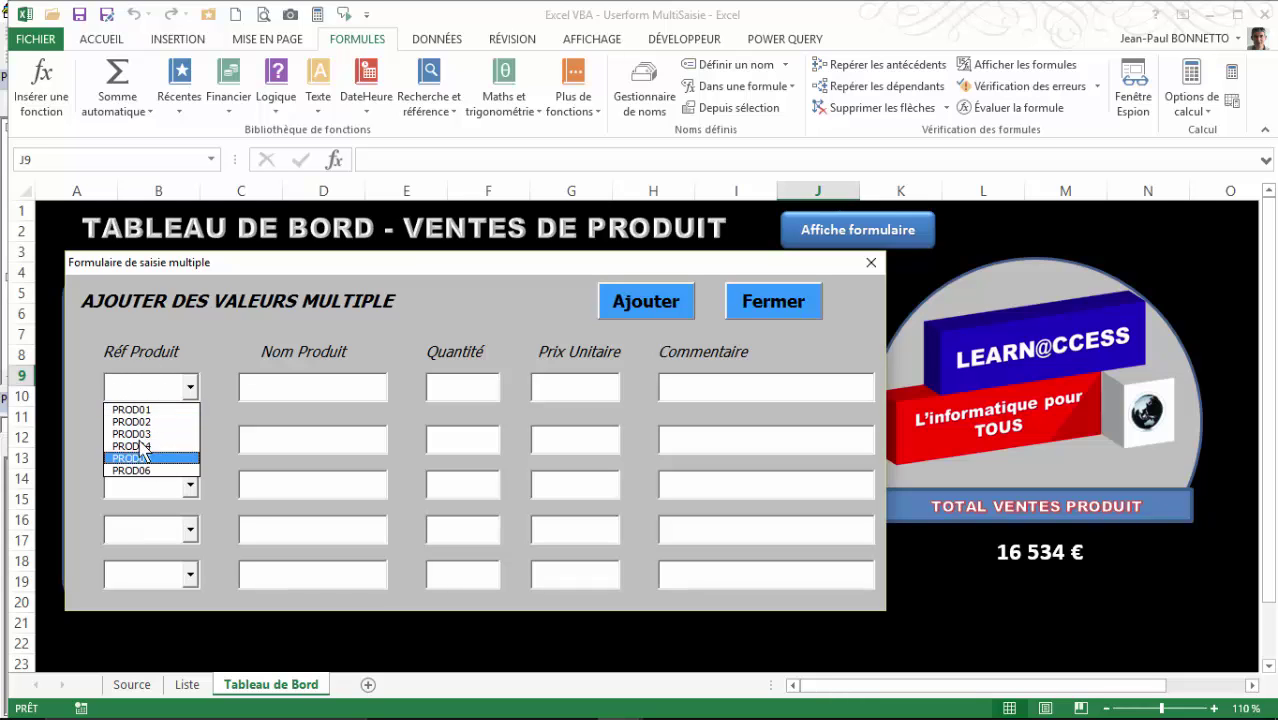
left_click(190, 391)
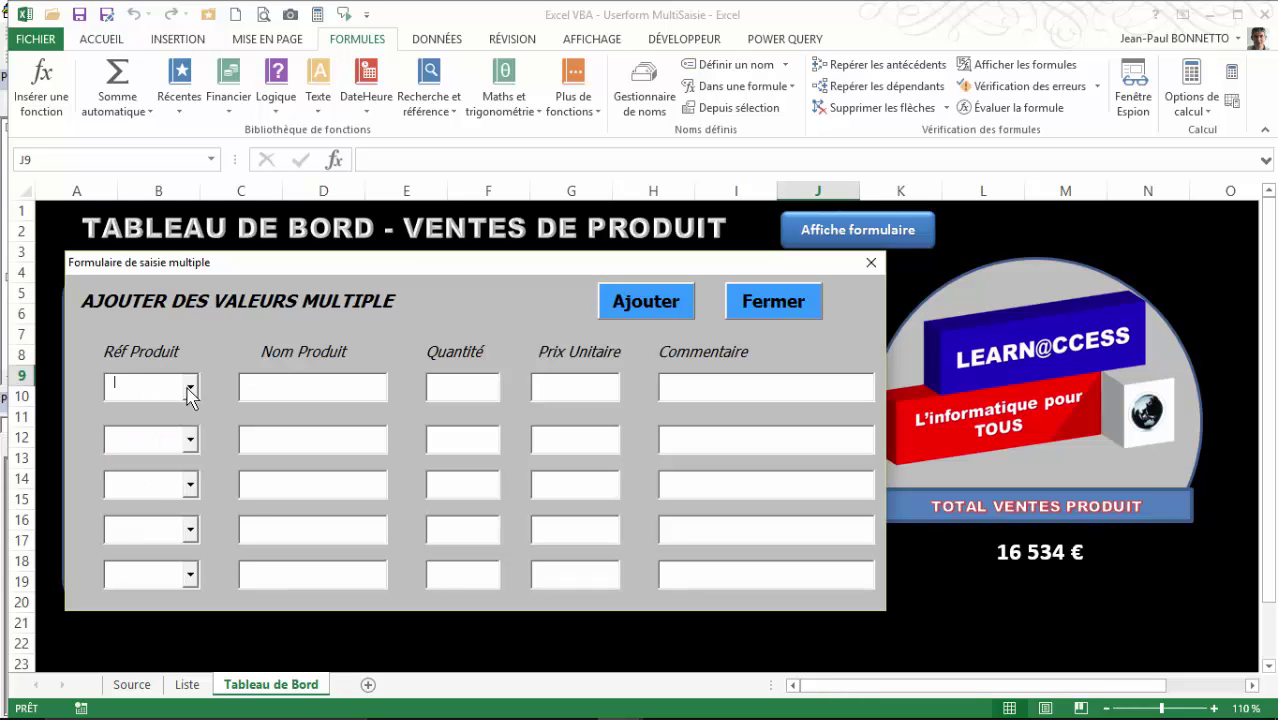
left_click(645, 96)
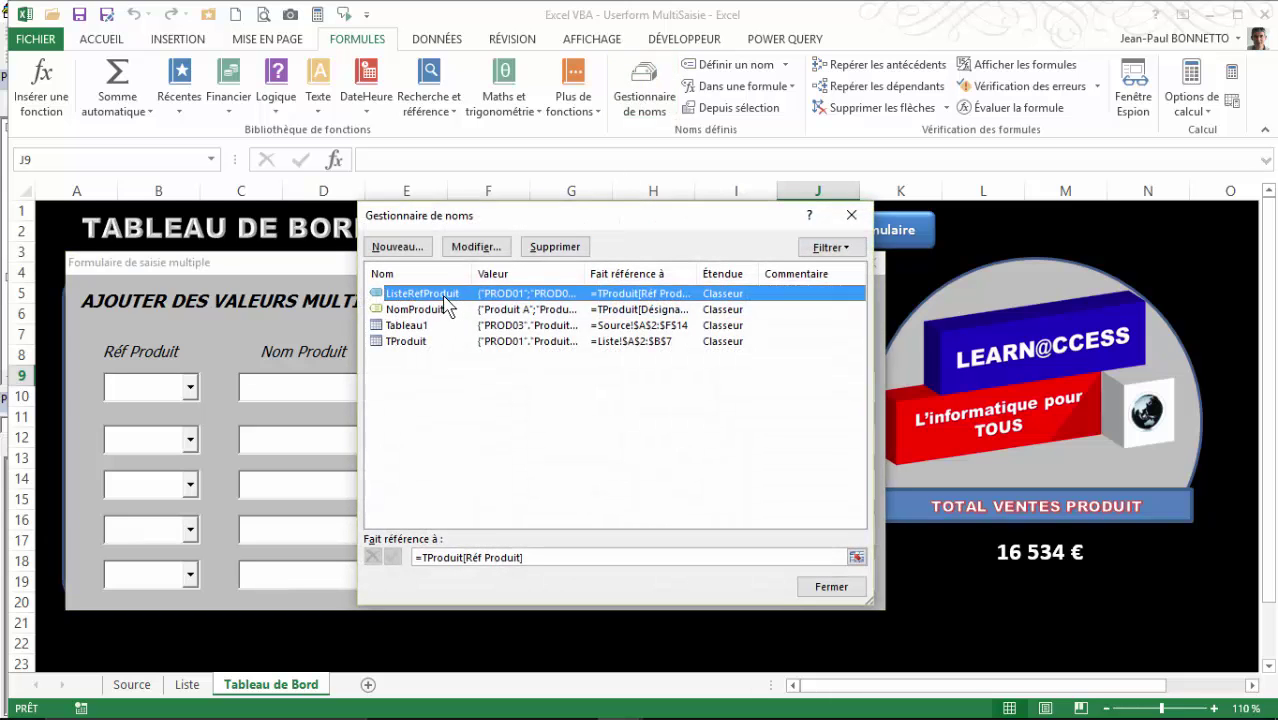
left_click(851, 214)
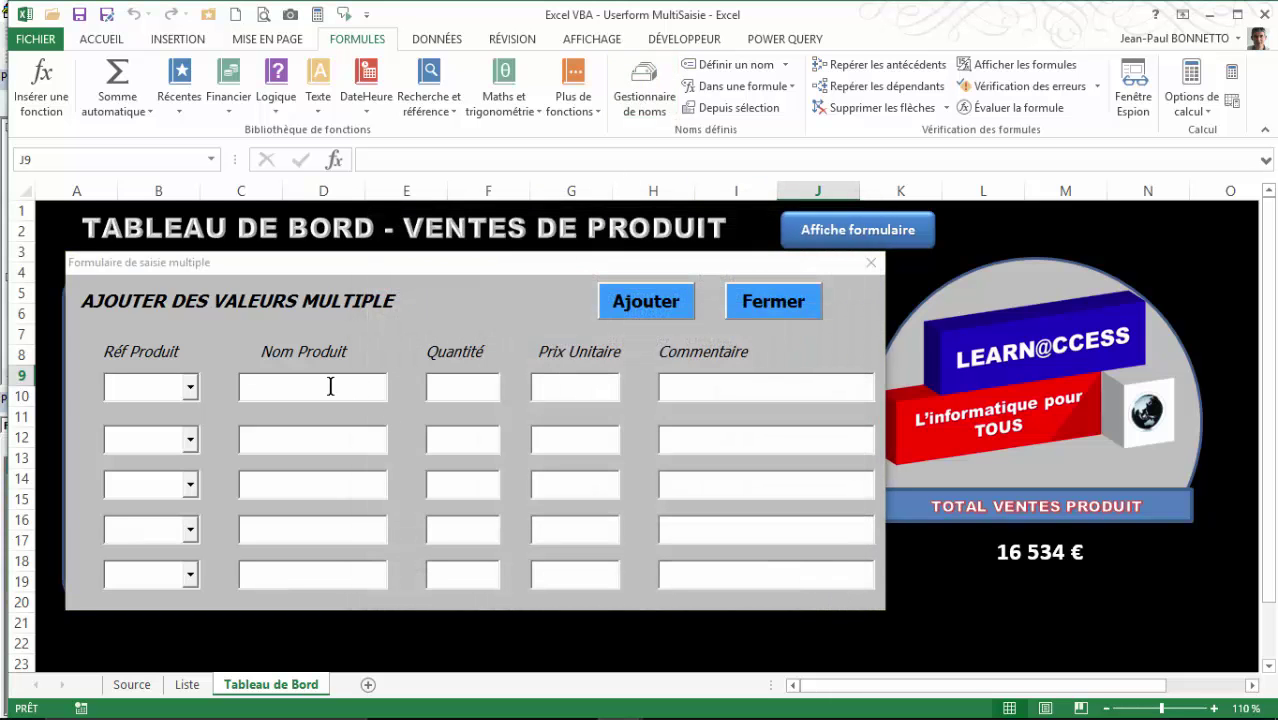
- Choose PROD02 as the Réf Produit in the form's first row and move on to its Nom Produit field
left_click(329, 386)
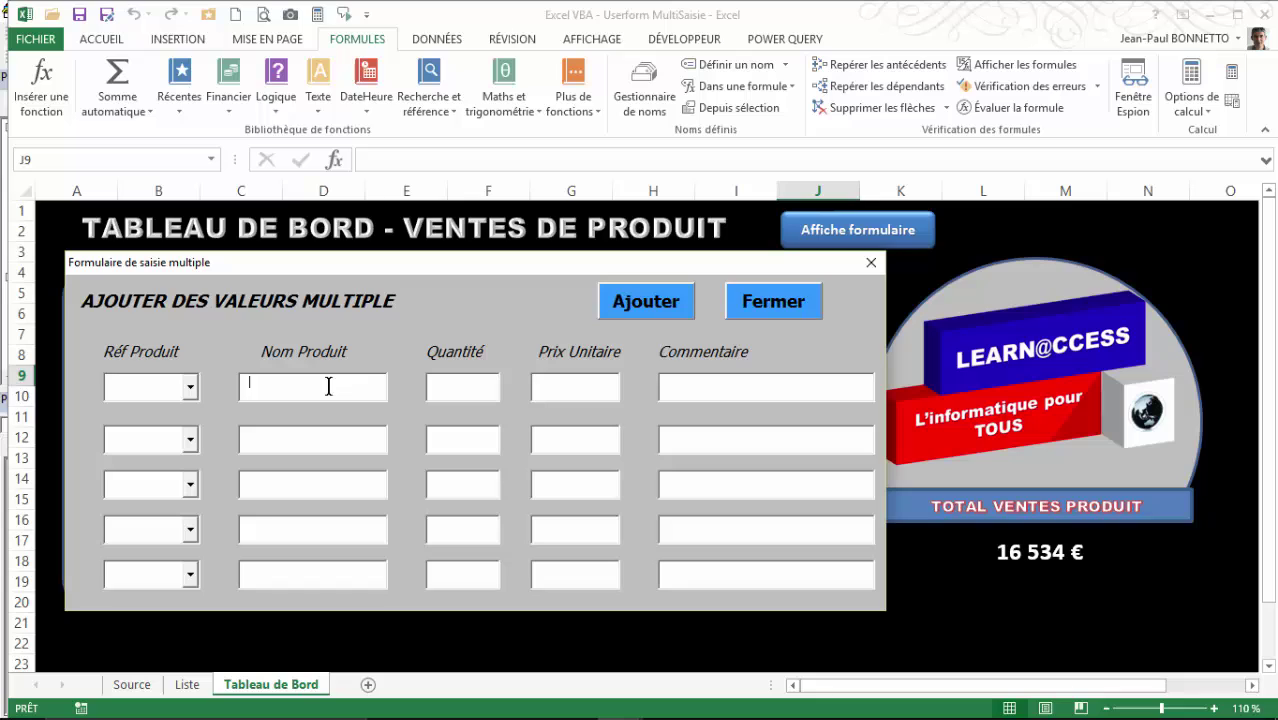
left_click(190, 390)
left_click(132, 420)
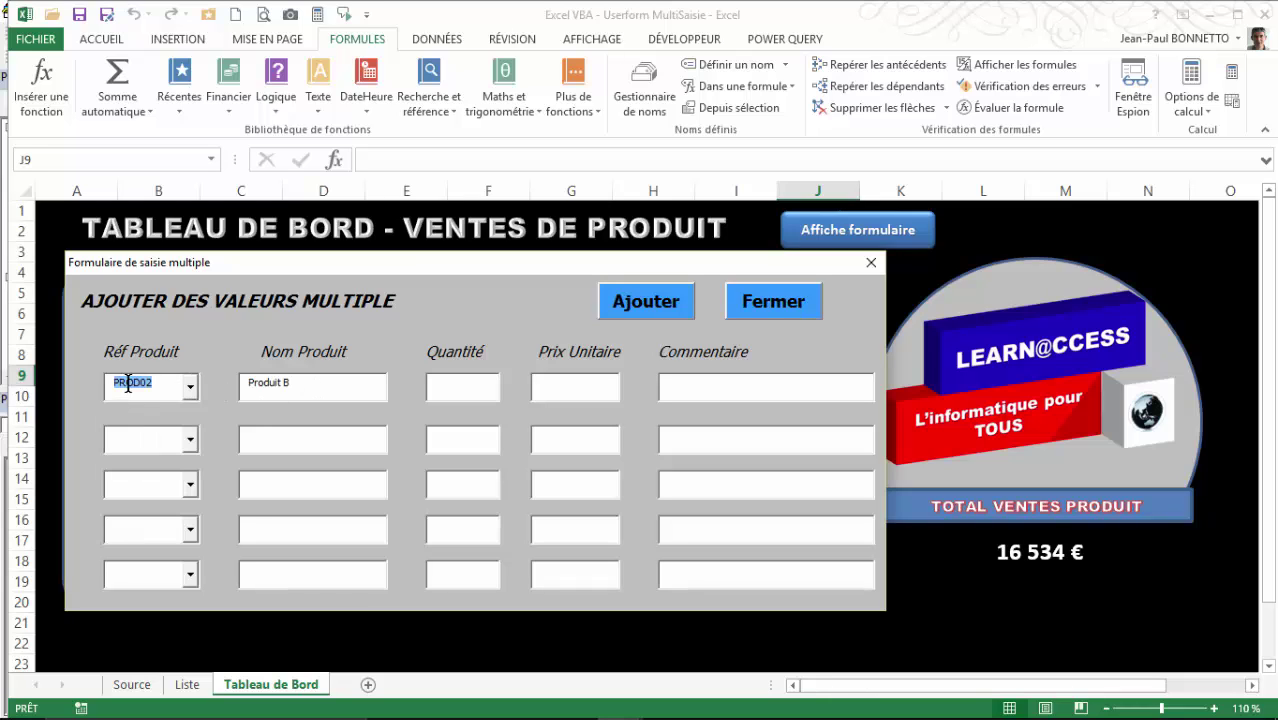
key("Tab")
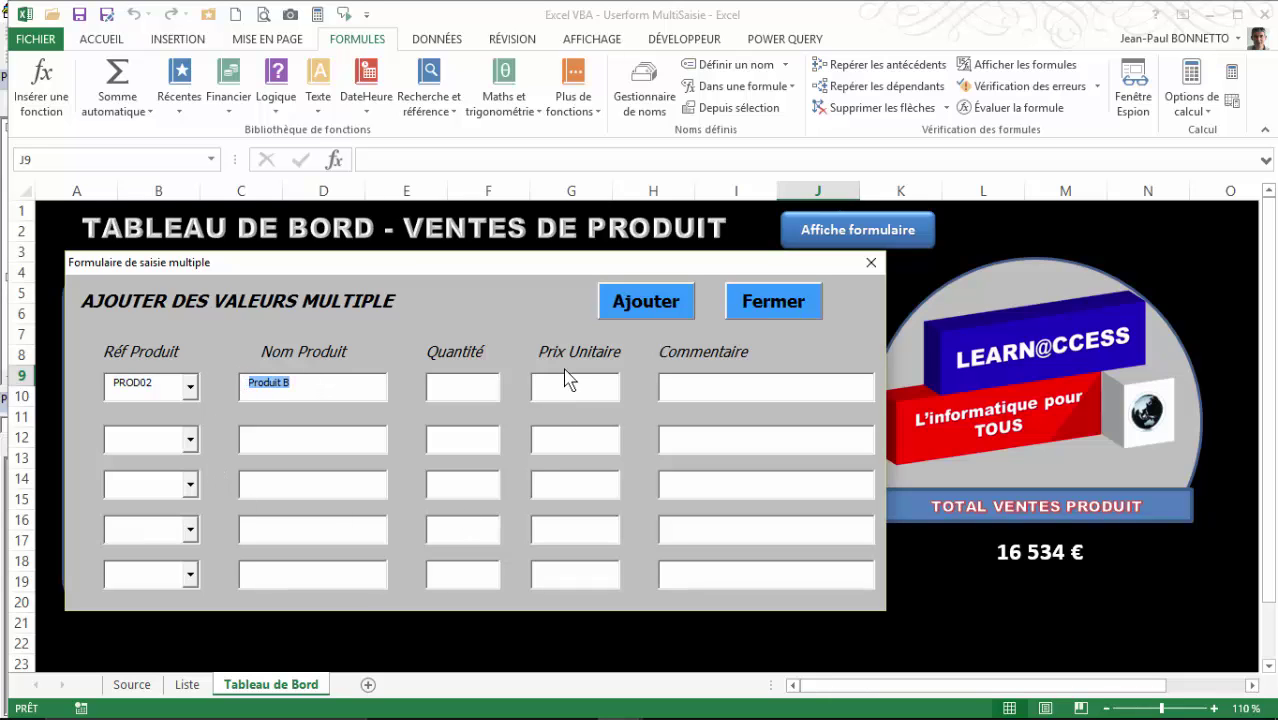
- Glance at the Source sheet, switch to the Liste sheet and move the form clear of the lookup cells J1:K2
left_click(155, 686)
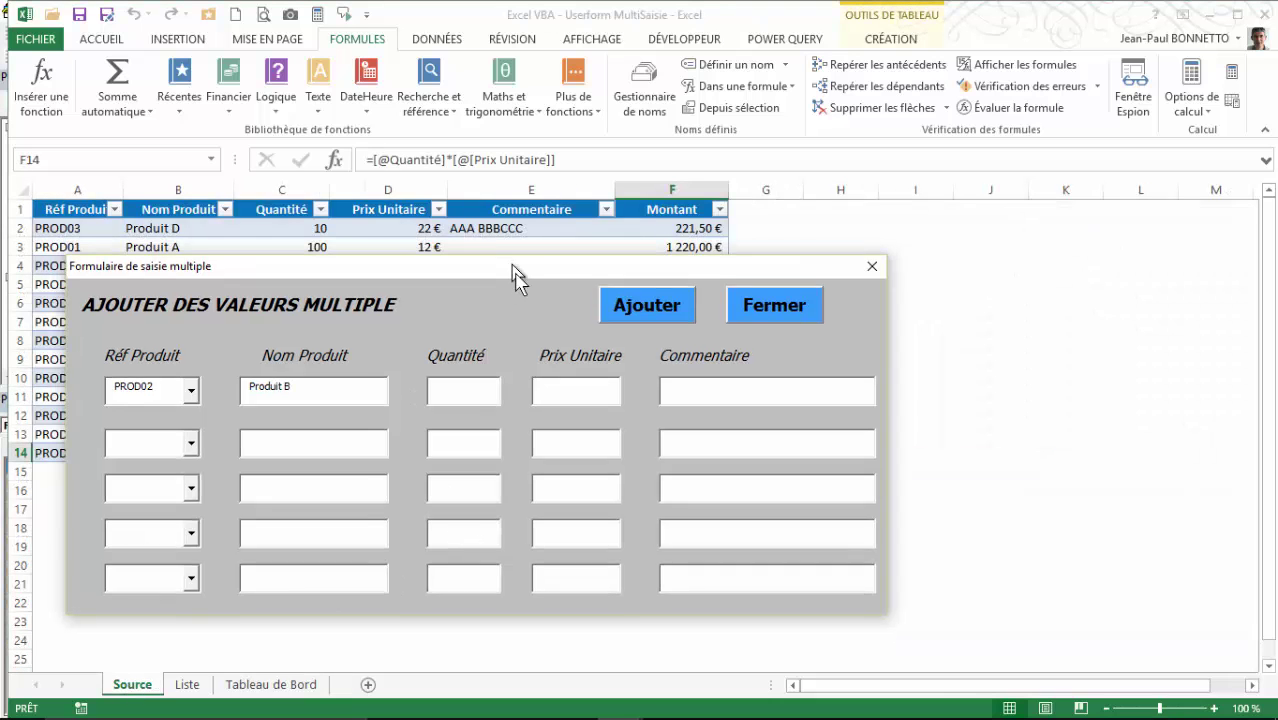
left_click_drag(512, 263, 613, 259)
left_click(188, 685)
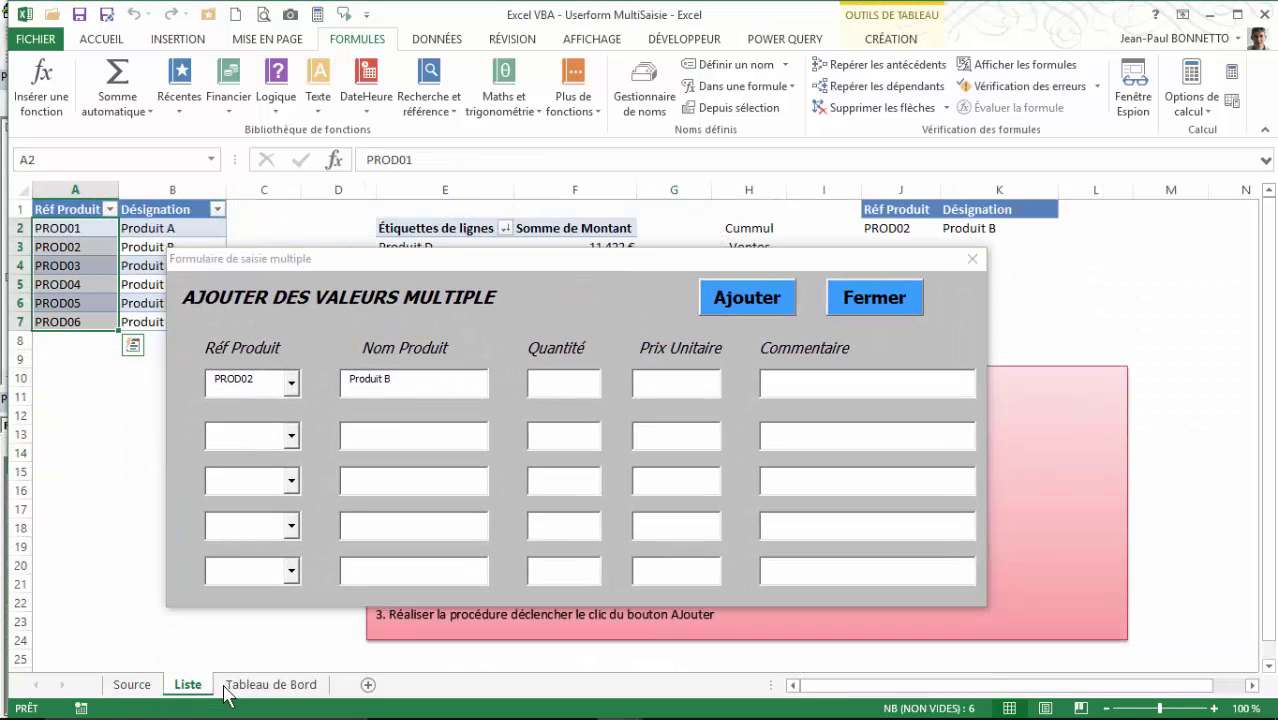
left_click_drag(597, 264, 799, 288)
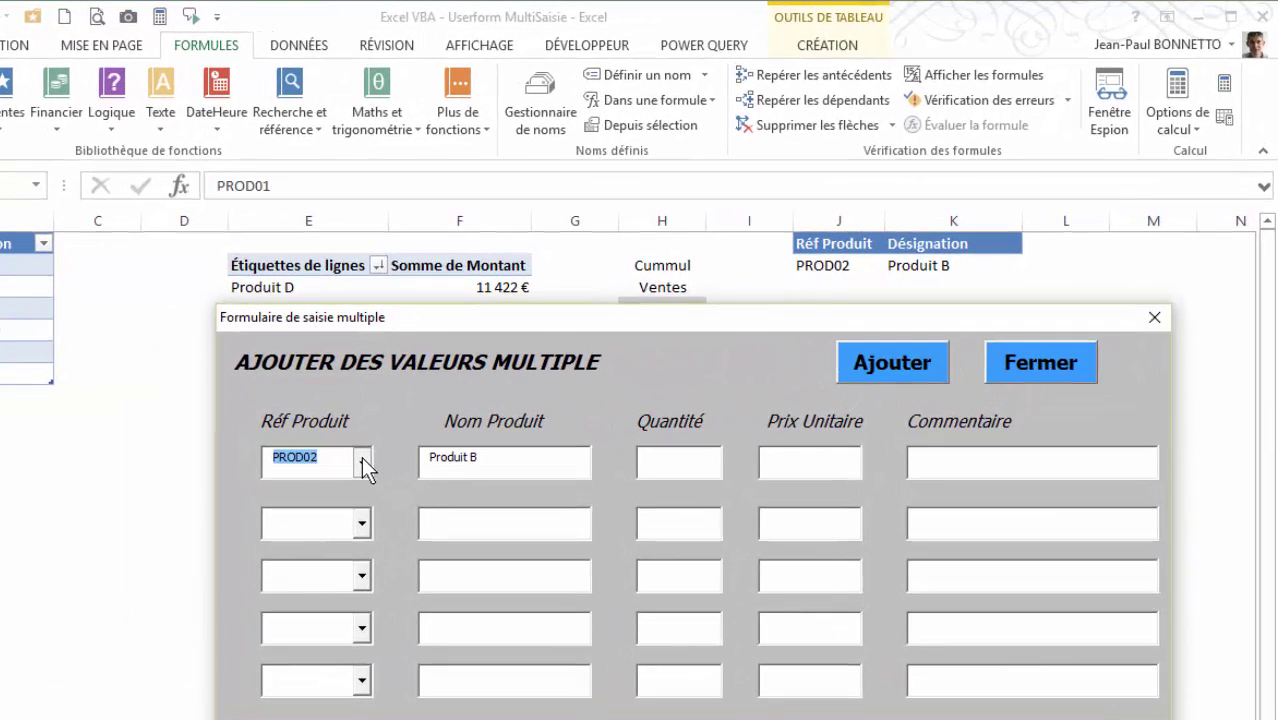
- Choose PROD01 and then PROD04 as the form's first Réf Produit, inspecting linked cell J2 in between
left_click(482, 401)
left_click(306, 491)
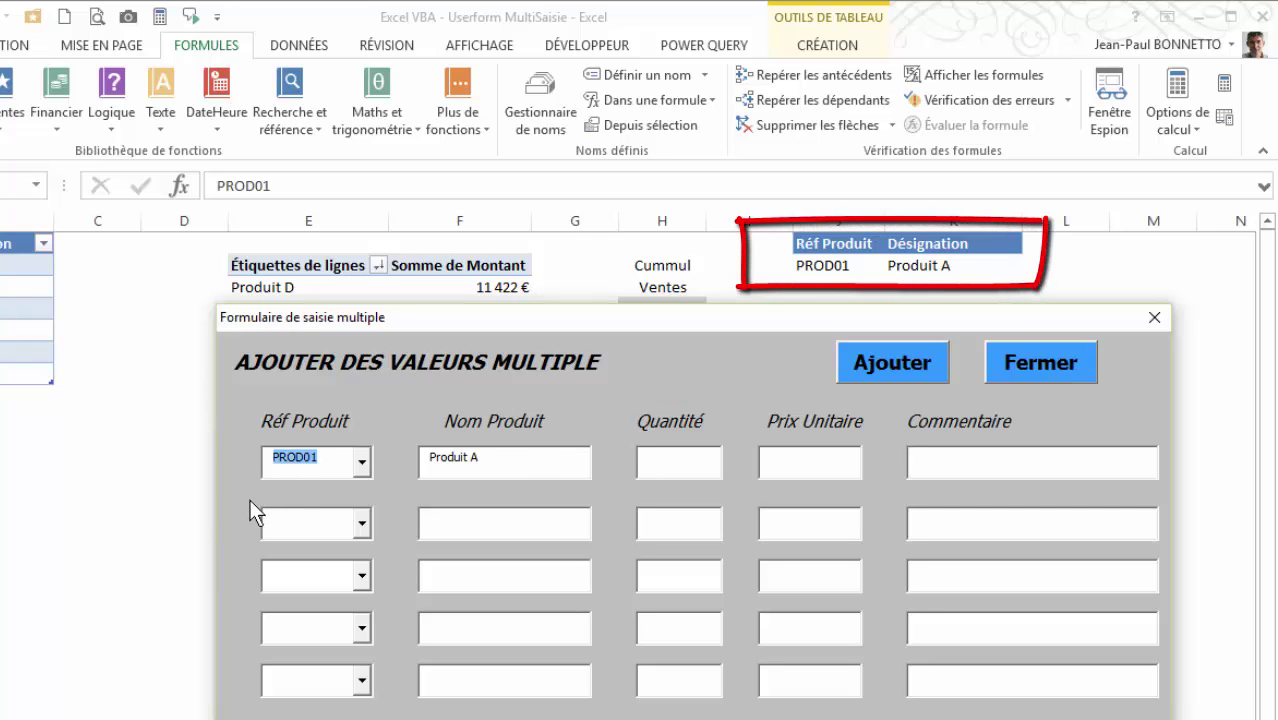
left_click(832, 264)
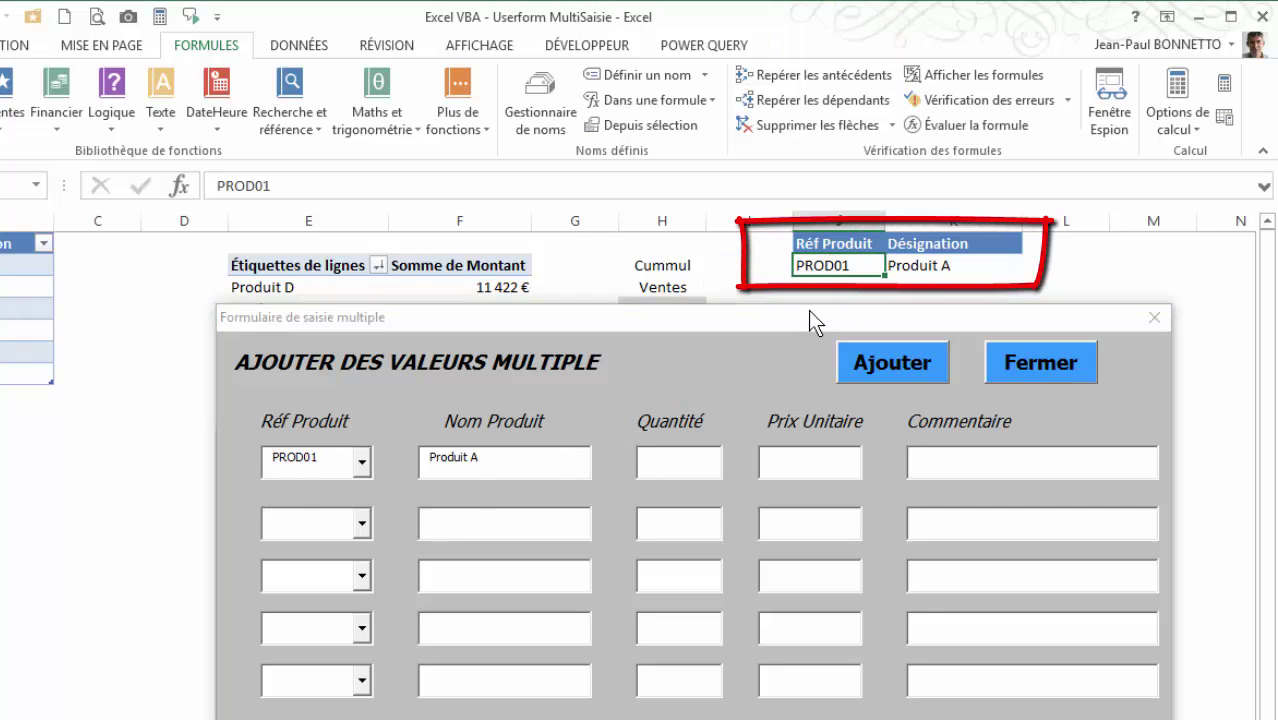
left_click(361, 462)
left_click(361, 462)
left_click(305, 537)
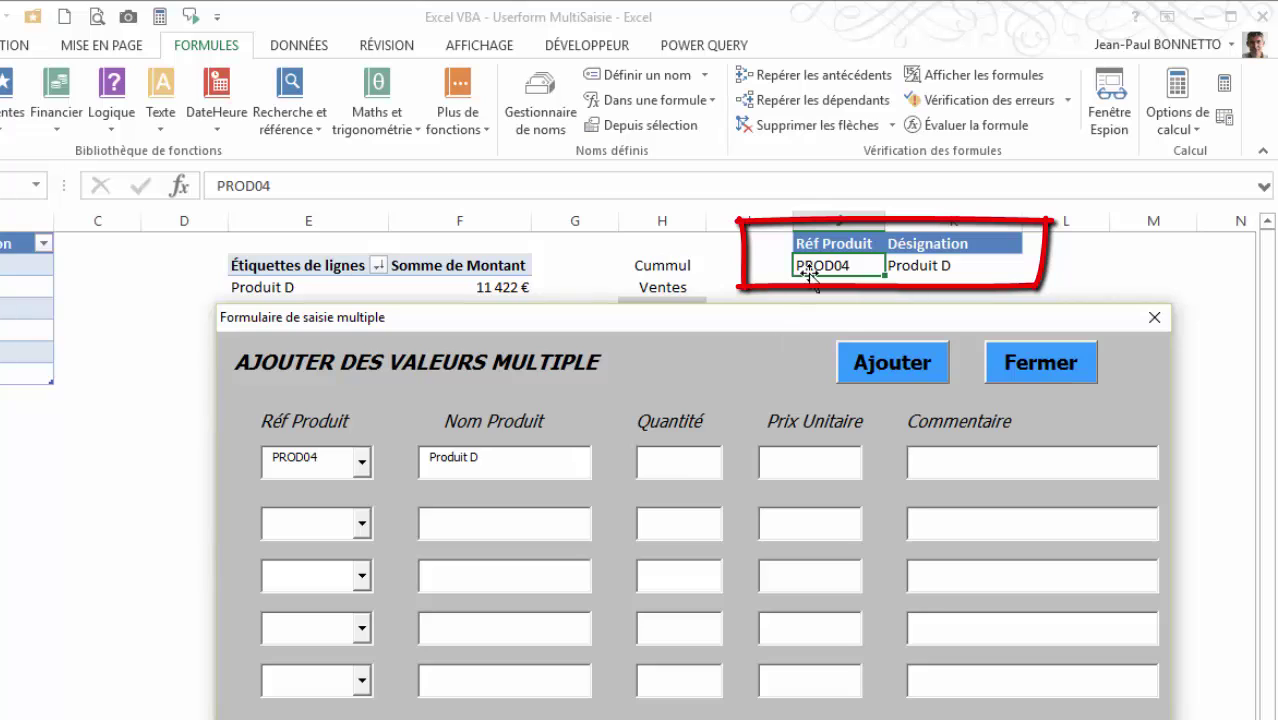
- Set the form's first Réf Produit to PROD06 and inspect linked cell J2
left_click(361, 463)
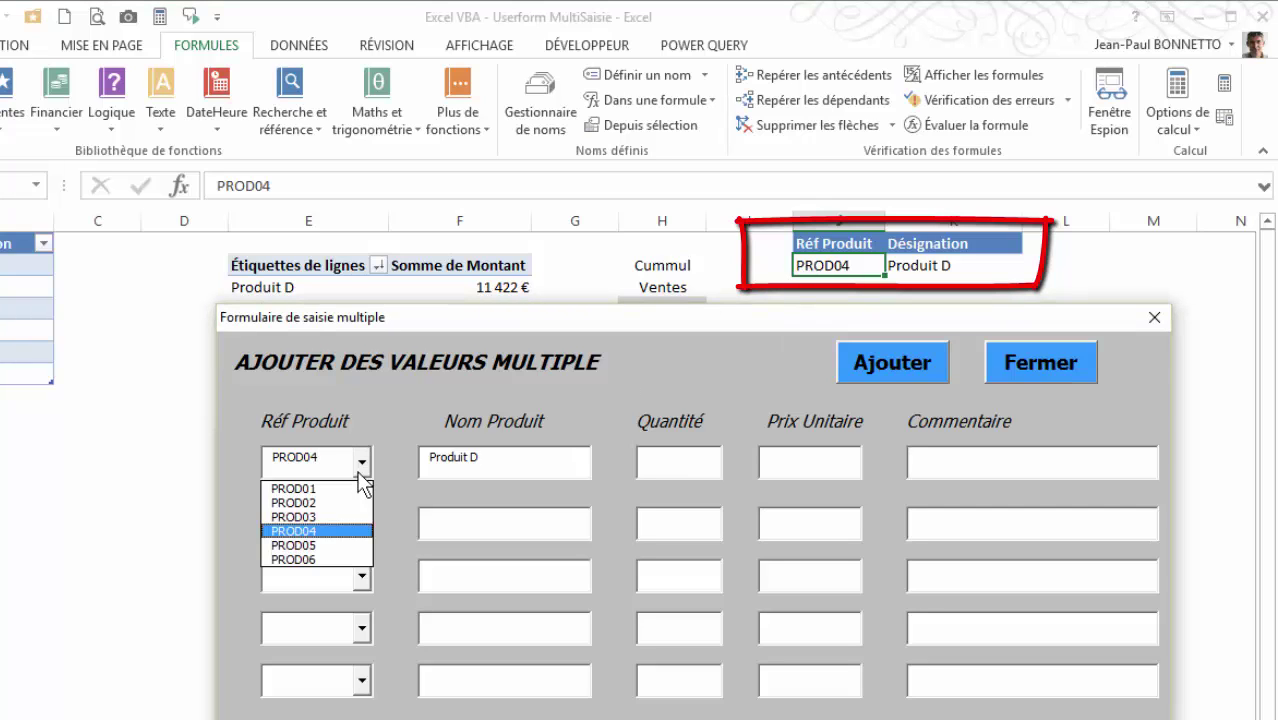
left_click(306, 560)
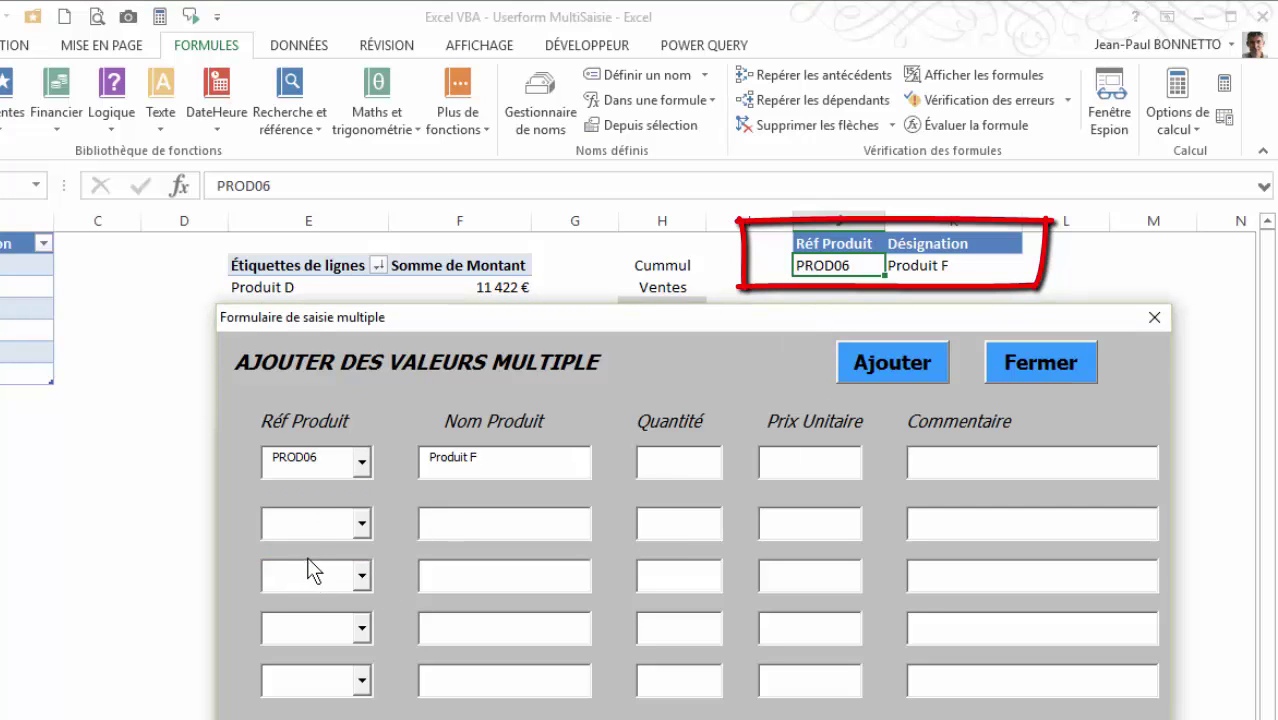
left_click(835, 268)
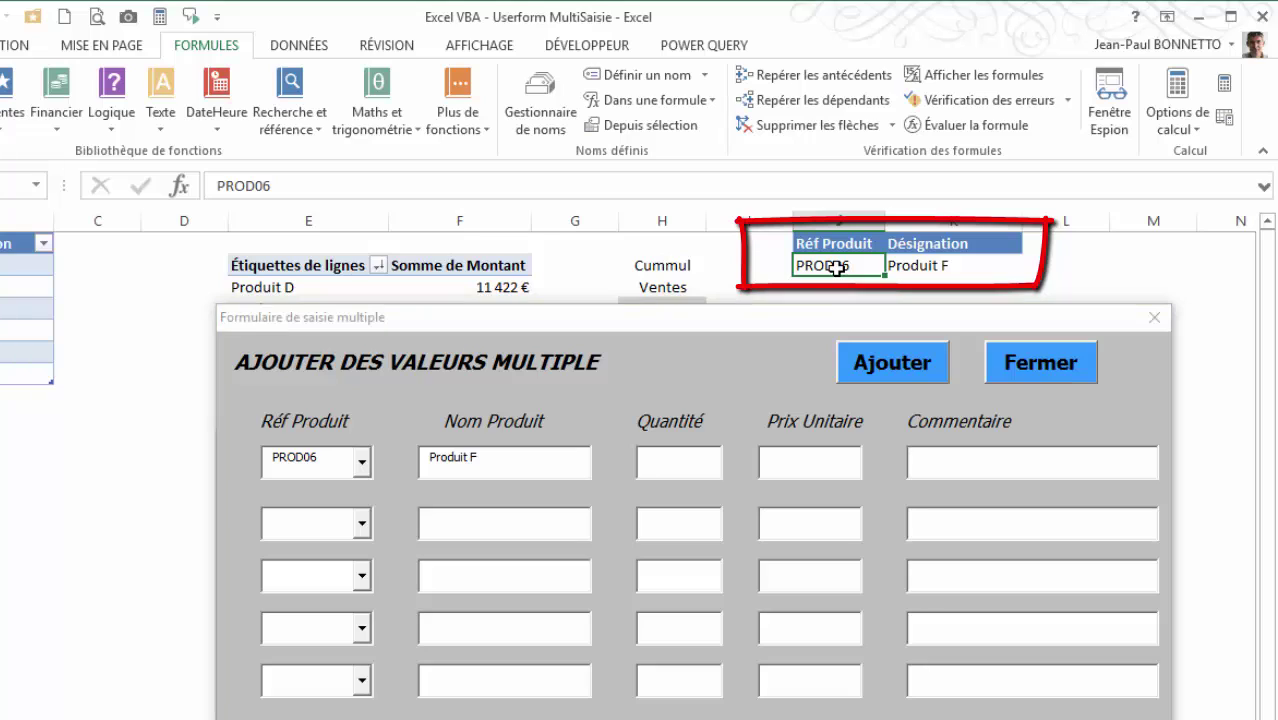
- Open the RECHERCHEV function arguments for cell K2's formula and move the dialog clear of the lookup cells
left_click(918, 269)
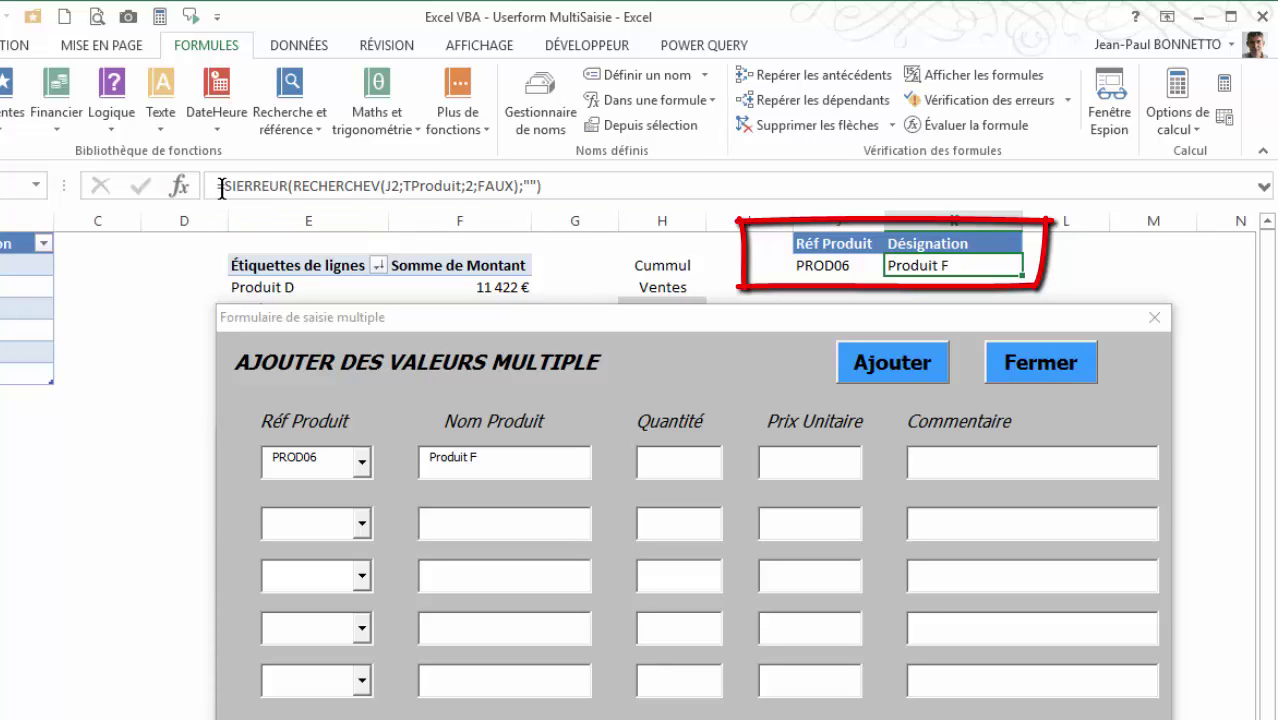
left_click(337, 186)
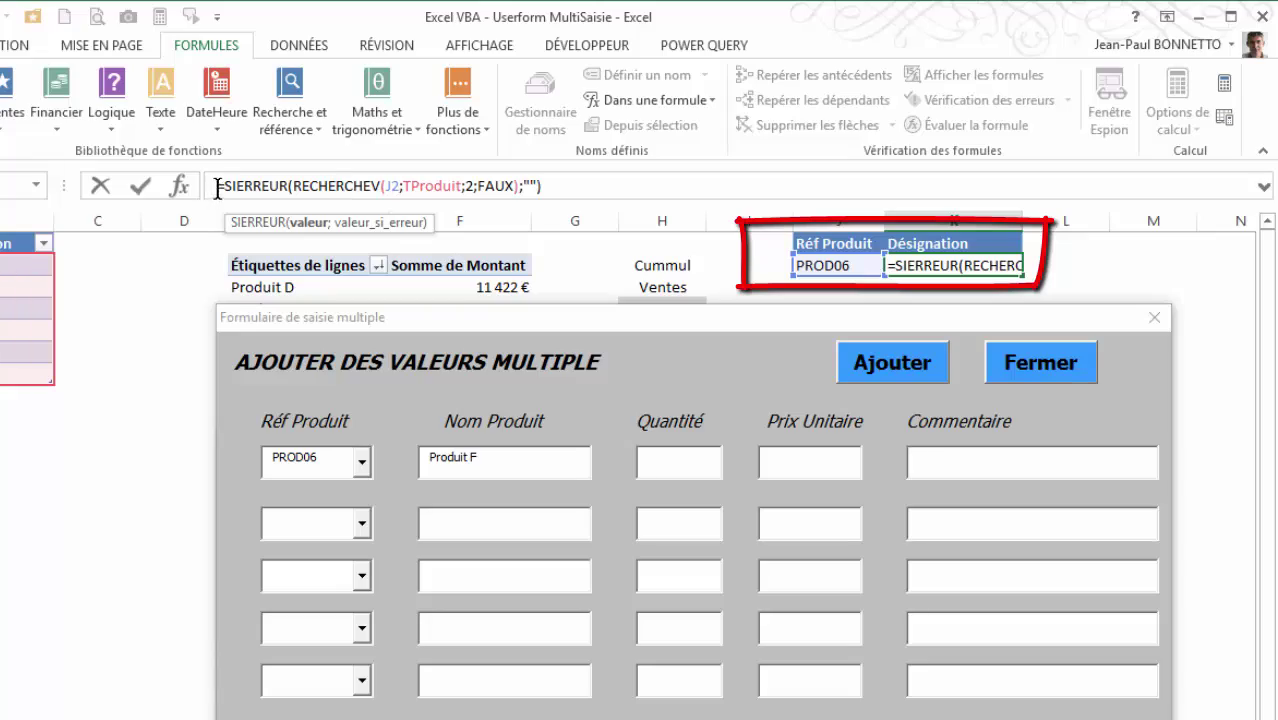
left_click(179, 186)
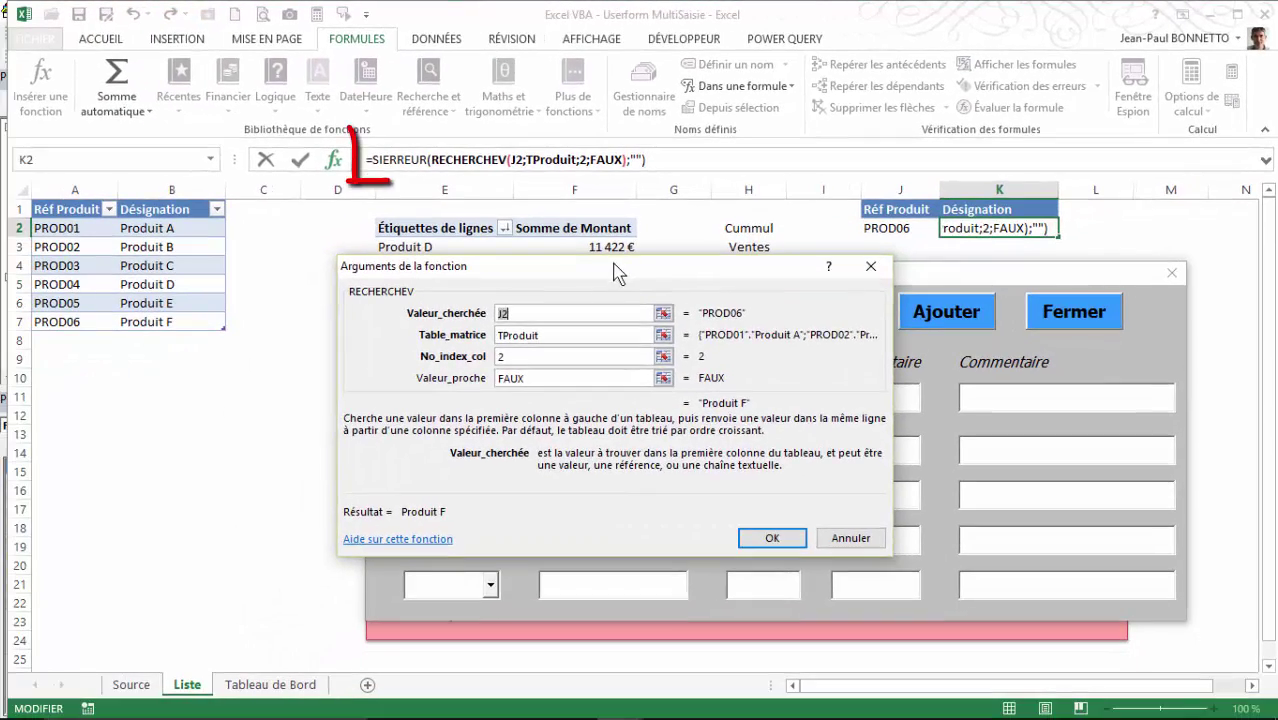
mouse_move(614, 272)
left_mouse_down()
mouse_move(628, 276)
mouse_move(689, 409)
mouse_move(684, 314)
left_mouse_up()
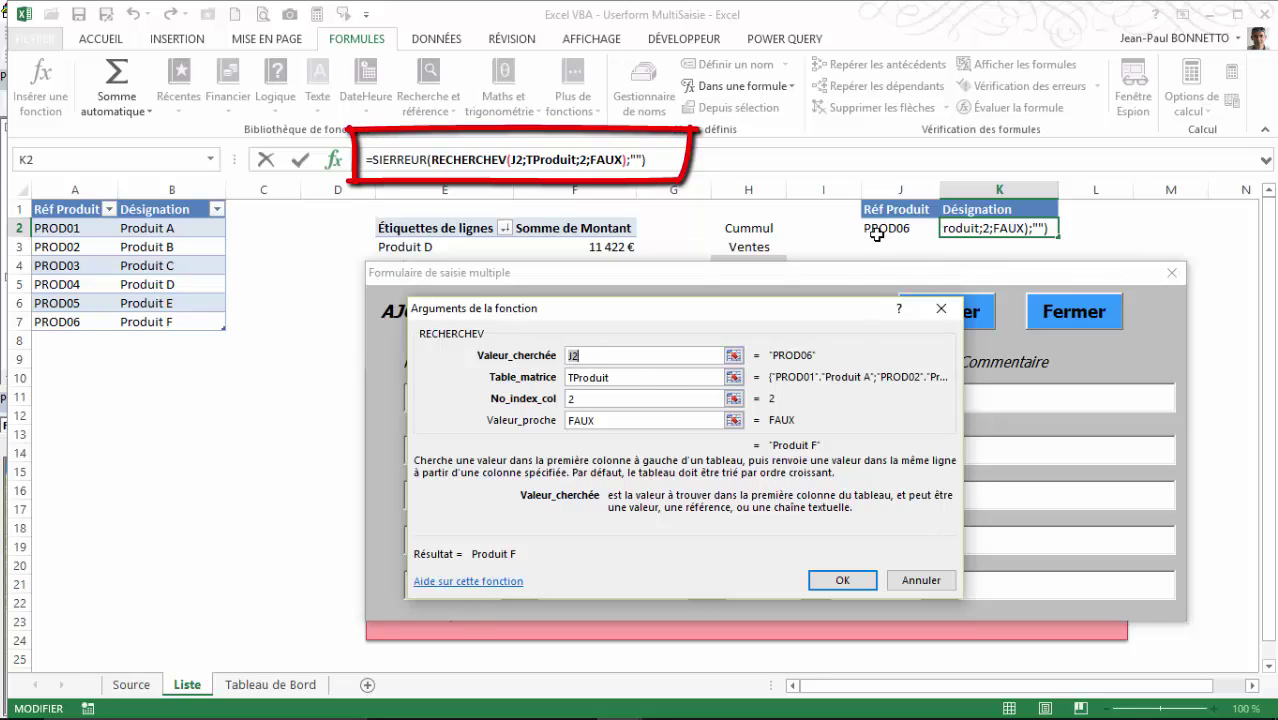
- Review the Table_matrice, No_index_col and Valeur_proche arguments of the RECHERCHEV function and accept the formula as it stands
left_click(667, 377)
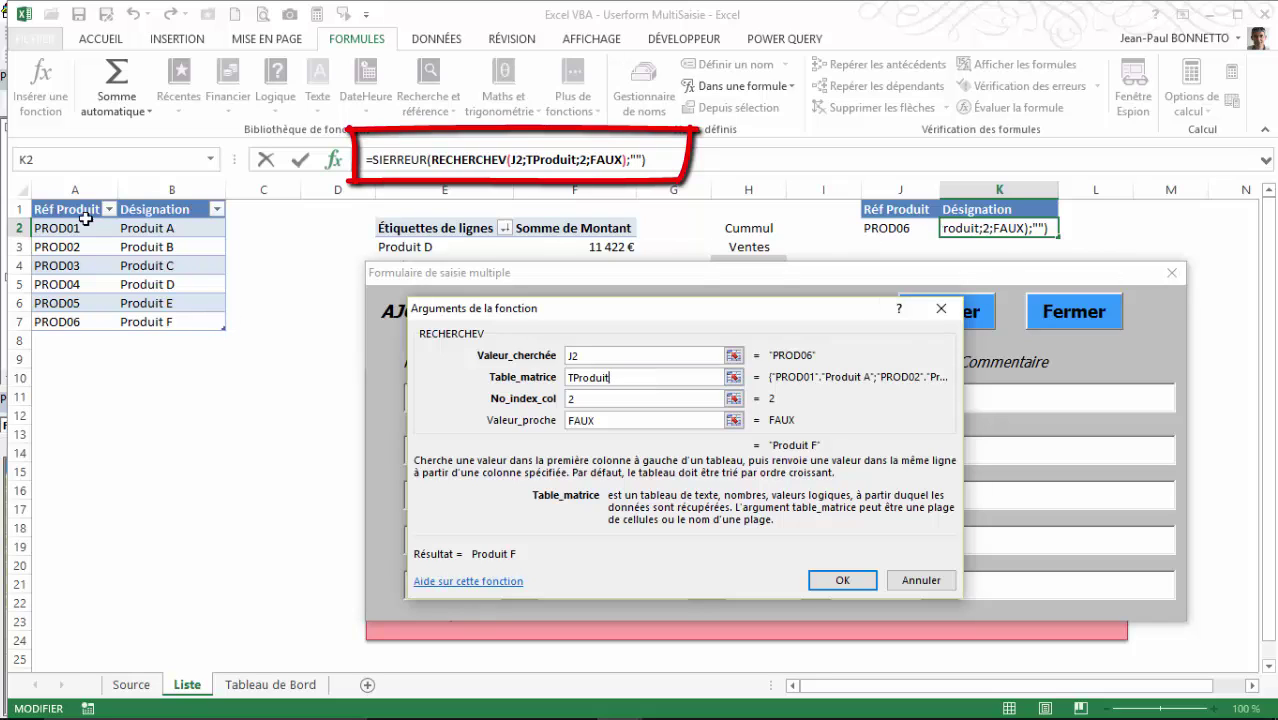
left_click(628, 398)
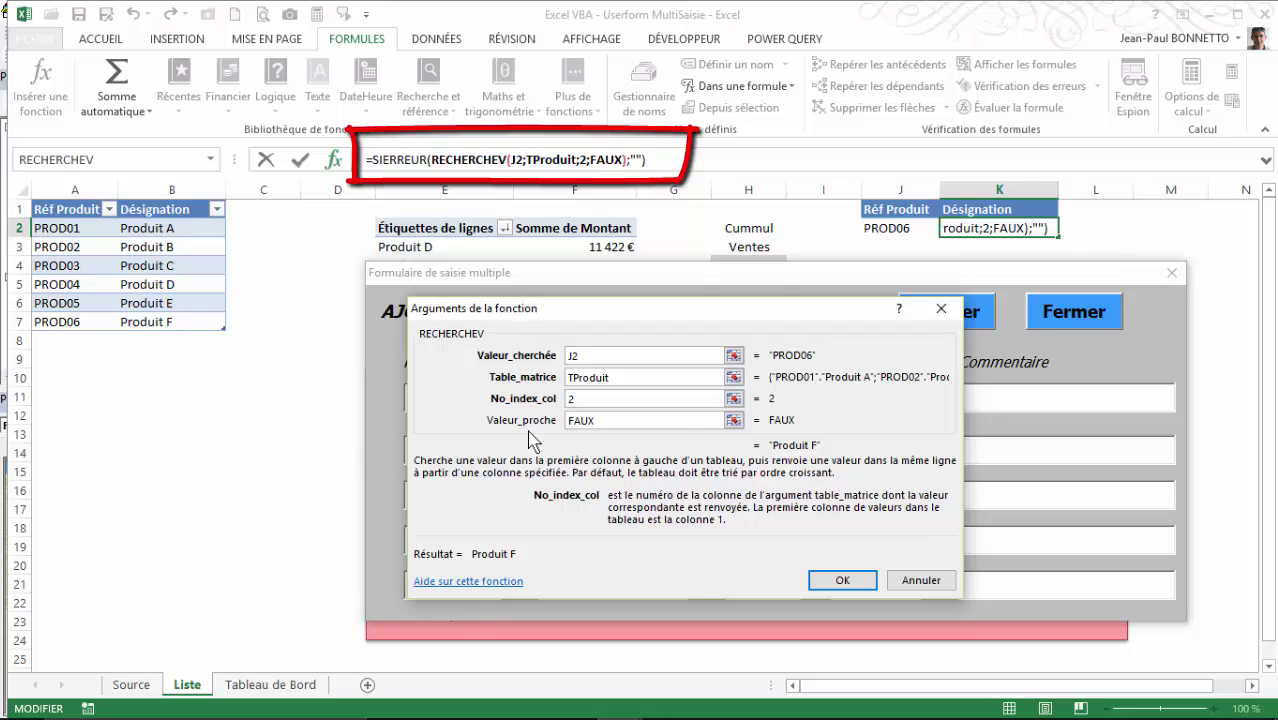
left_click(680, 425)
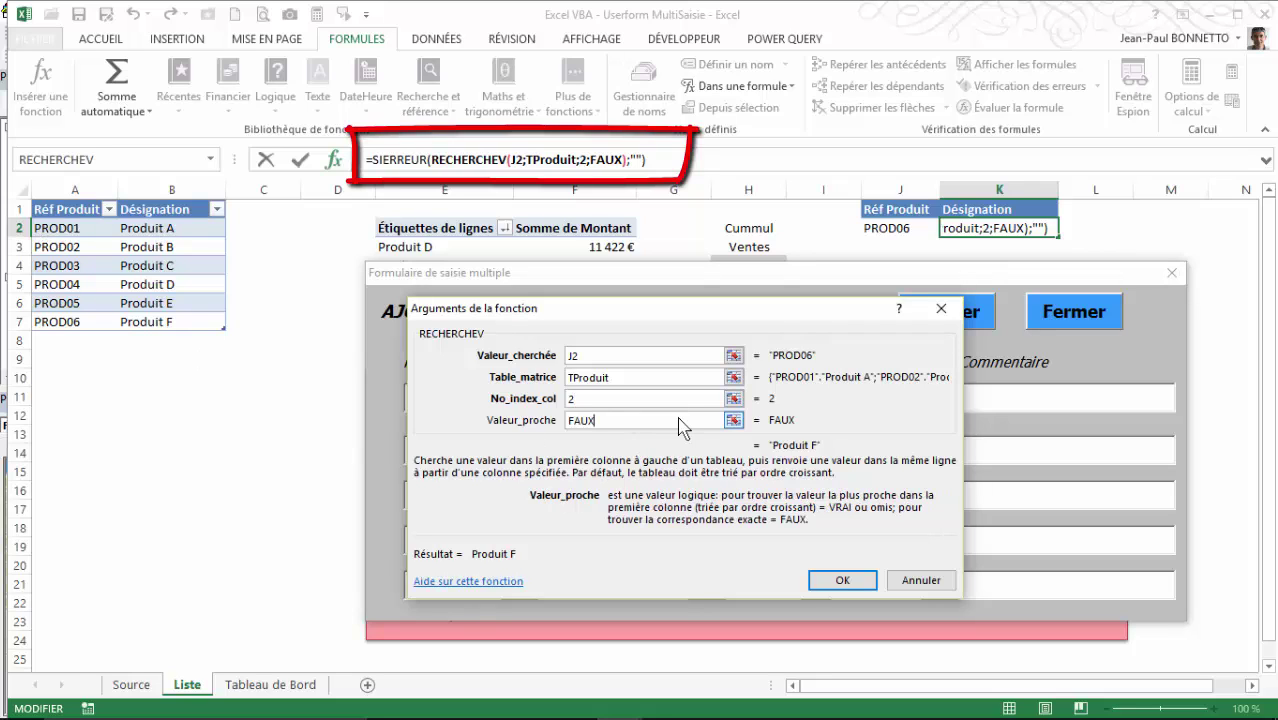
left_click(866, 578)
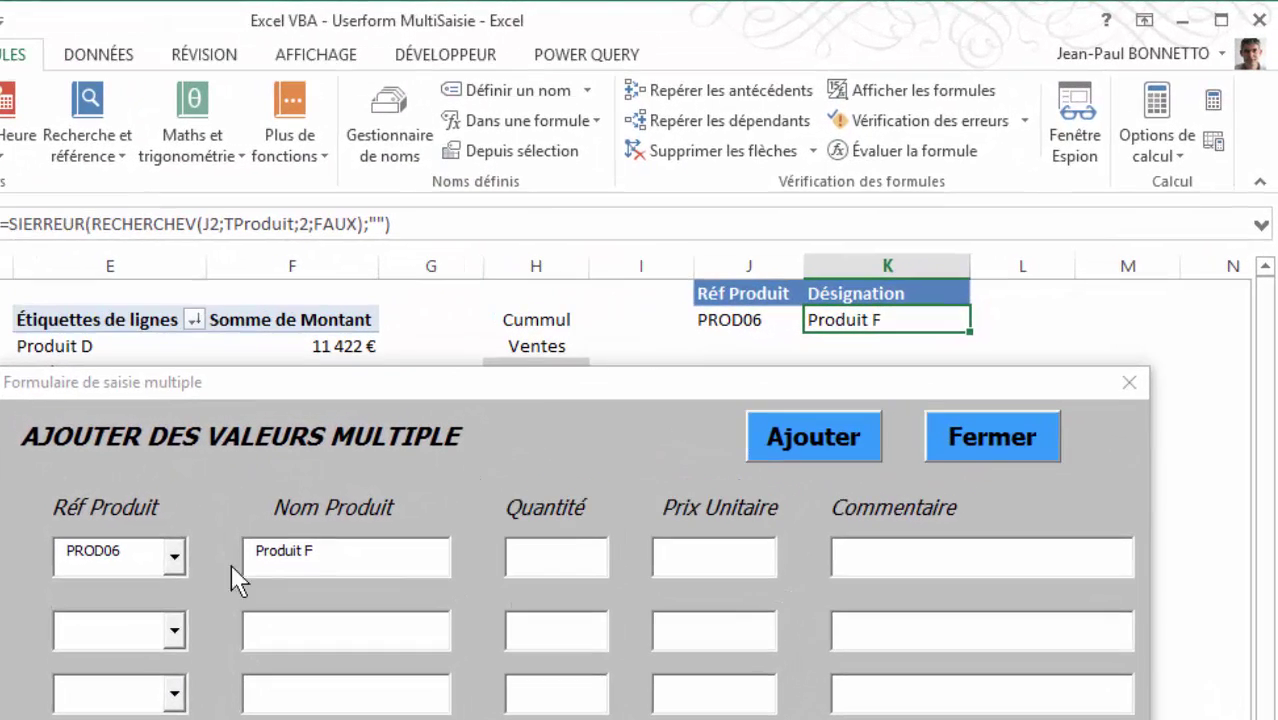
- Choose PROD03 as the form's first Réf Produit and compare cell K2 with the Nom Produit field
left_click(178, 567)
left_click(98, 620)
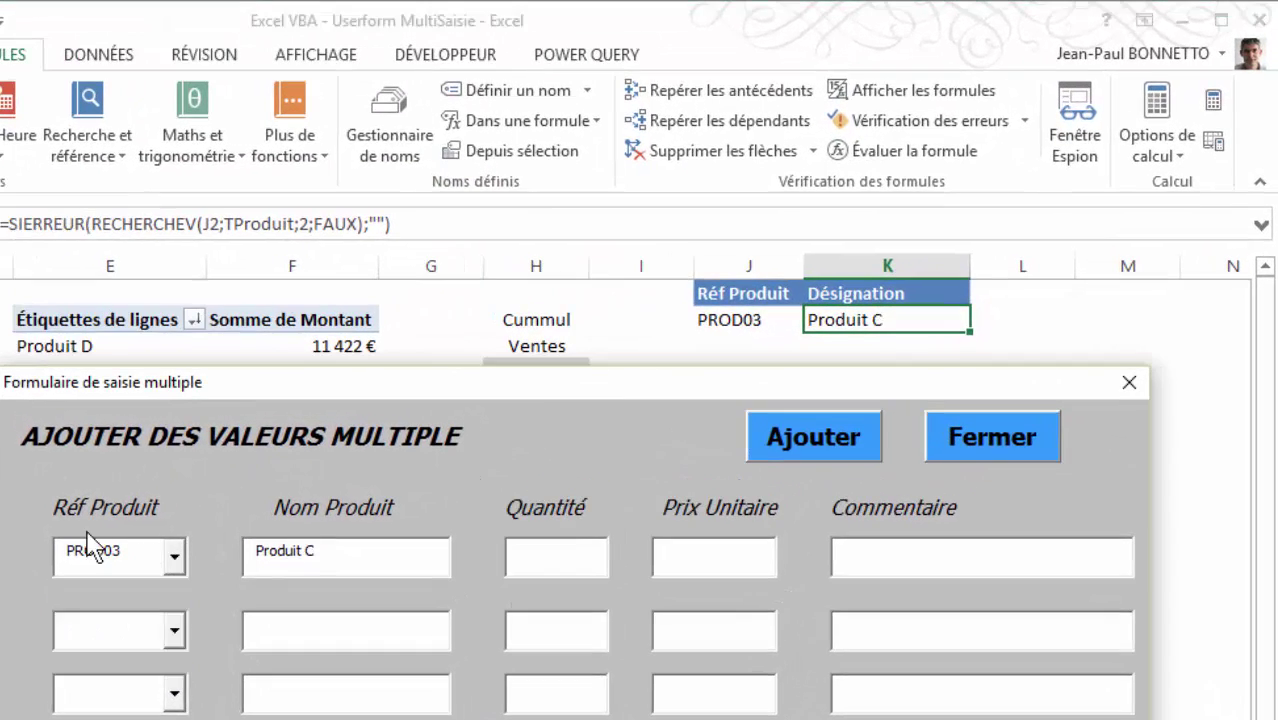
left_click(850, 320)
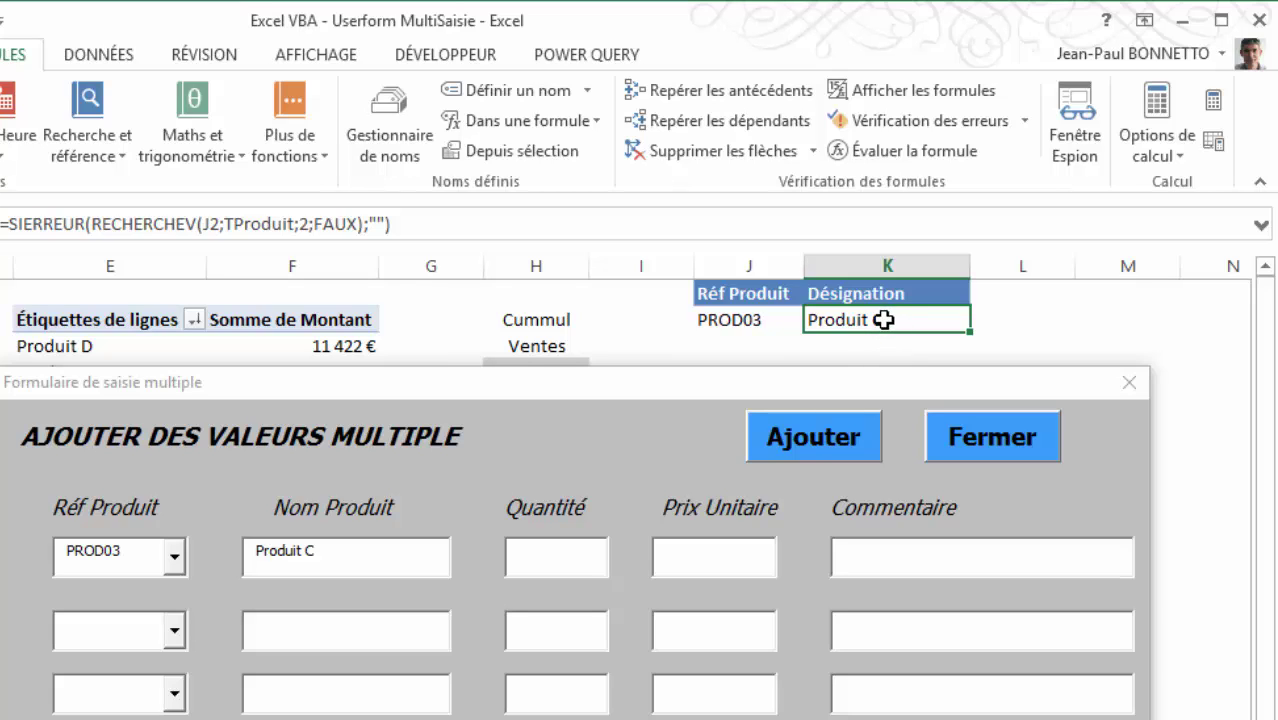
left_click(347, 546)
left_click_drag(347, 546, 245, 548)
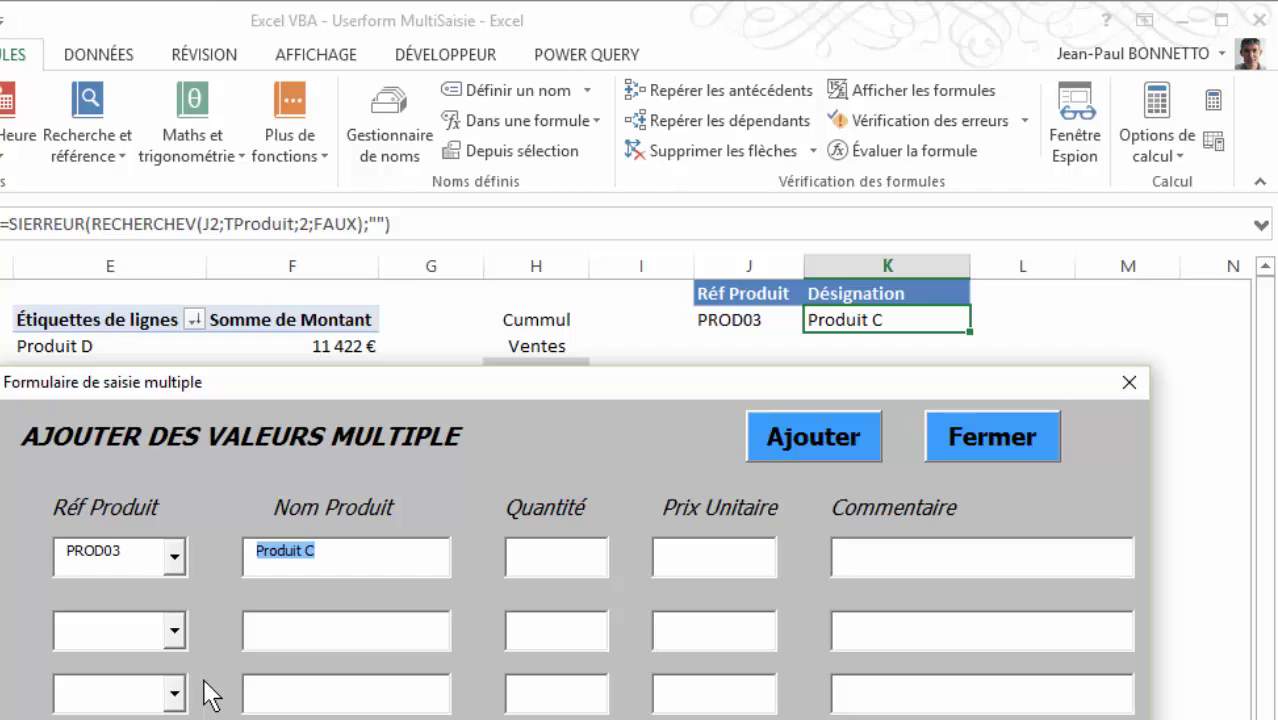
- Set the form's first Réf Produit to PROD02 and check cell K2 against the Nom Produit field
left_click(174, 557)
left_click(95, 593)
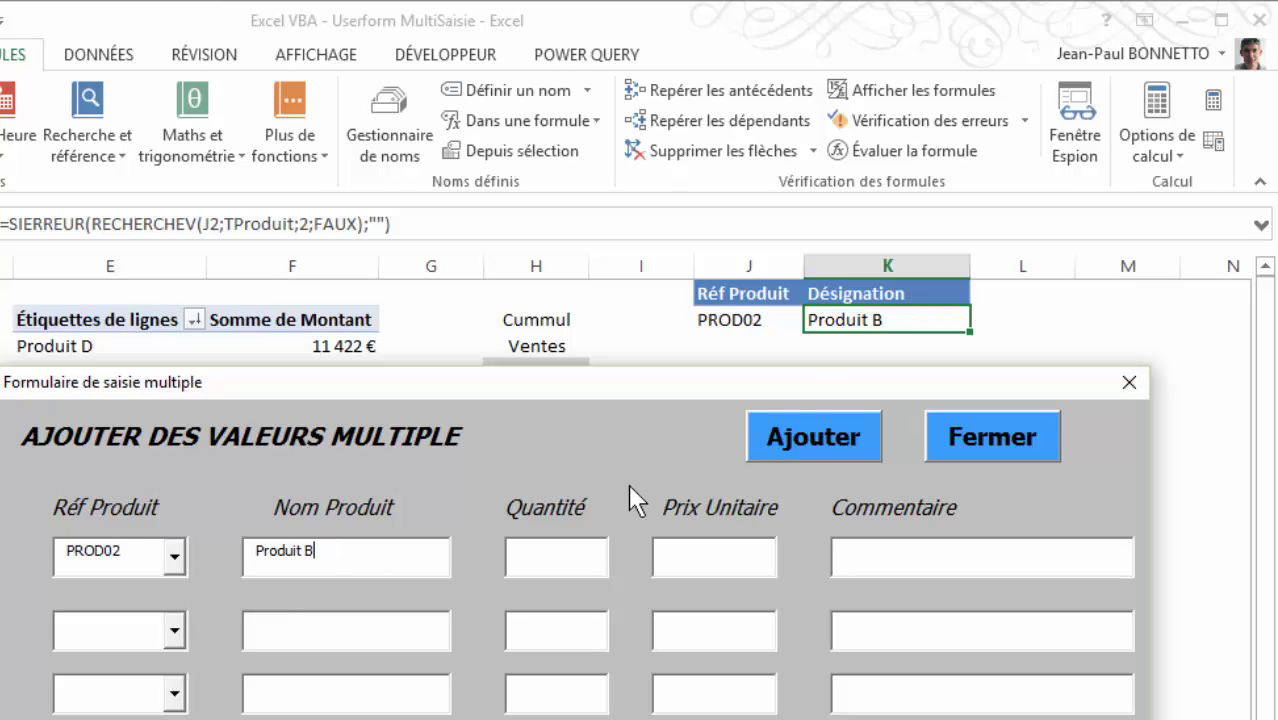
left_click(868, 320)
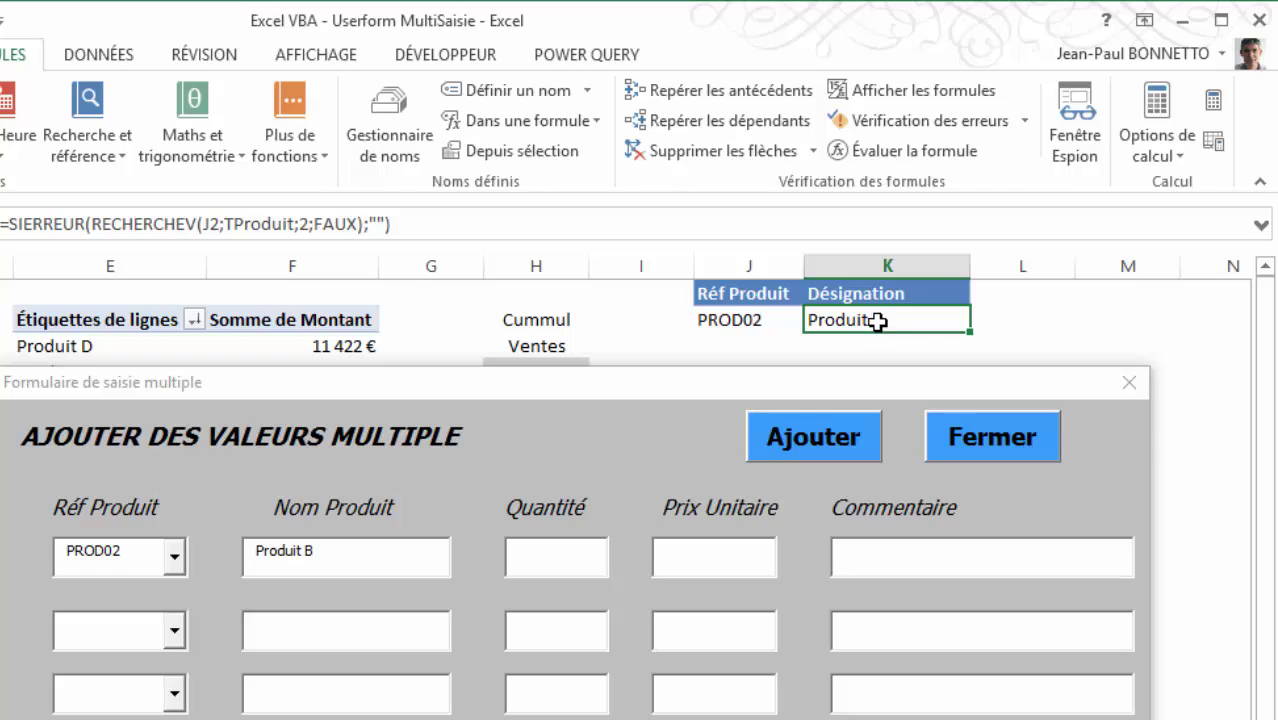
left_click(340, 549)
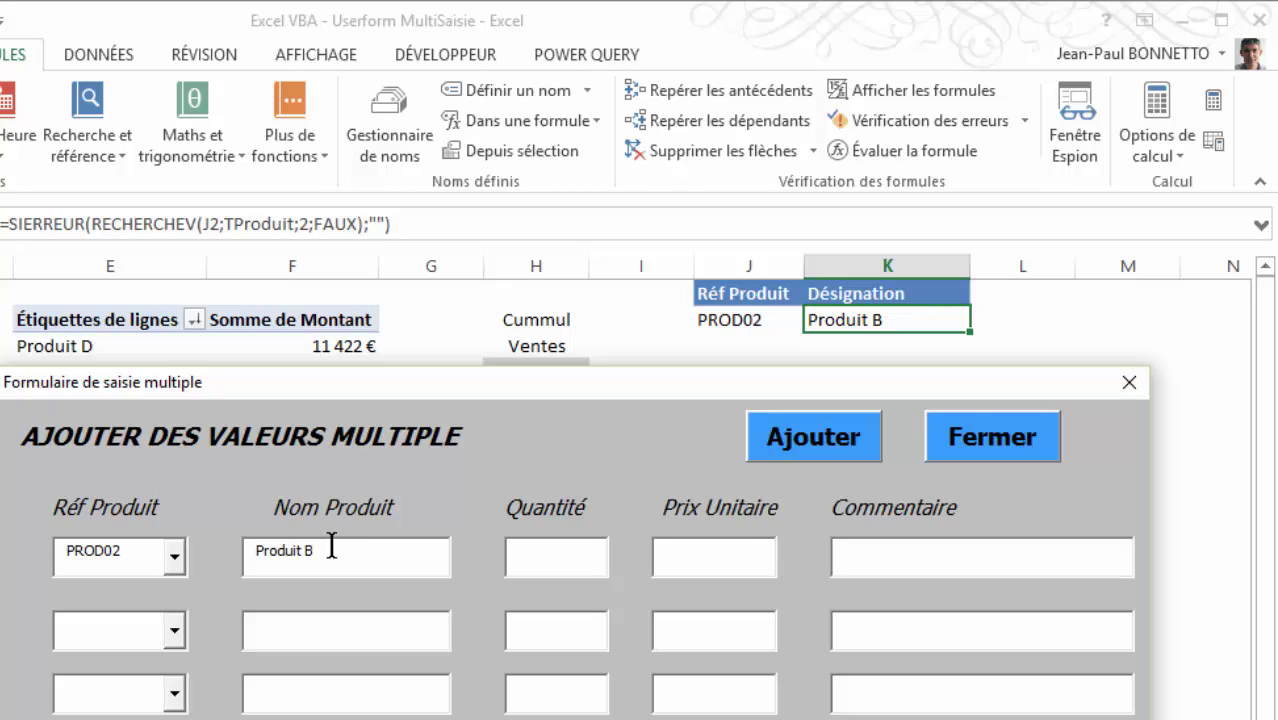
- Close the entry form, go to the Tableau de Bord sheet and reopen a blank multiple-entry form there
left_click(958, 433)
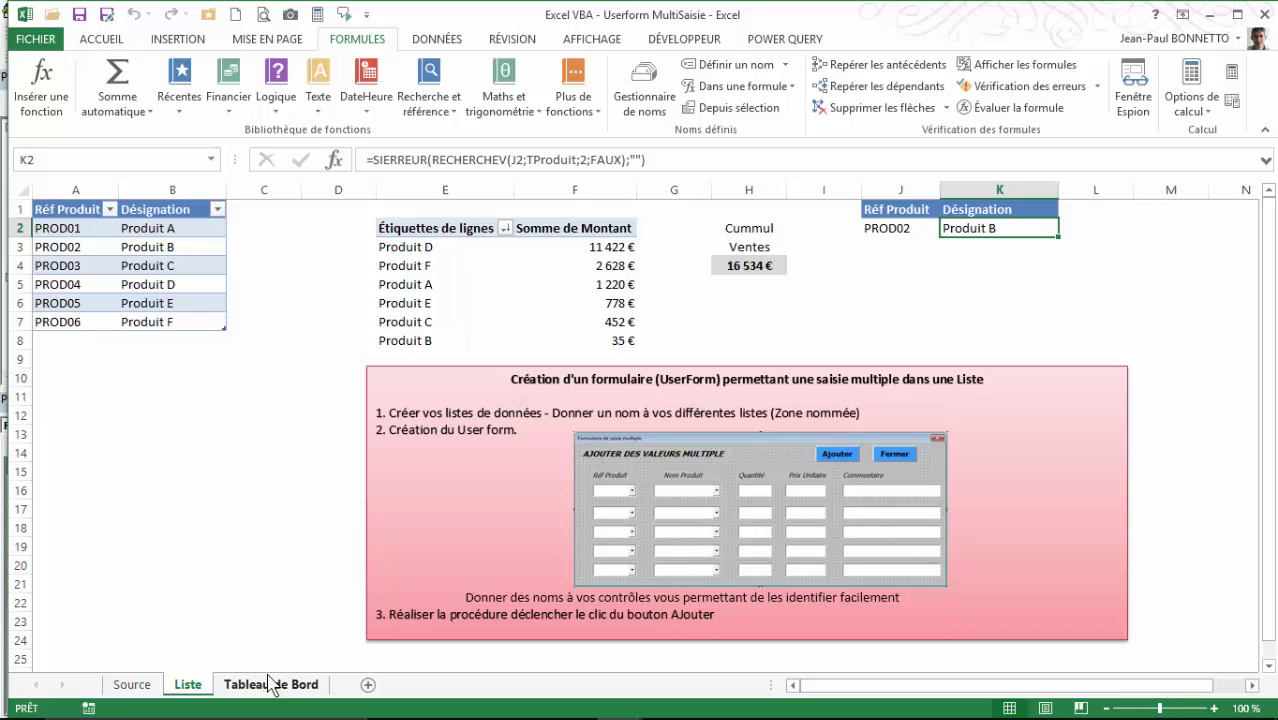
left_click(132, 685)
left_click(275, 686)
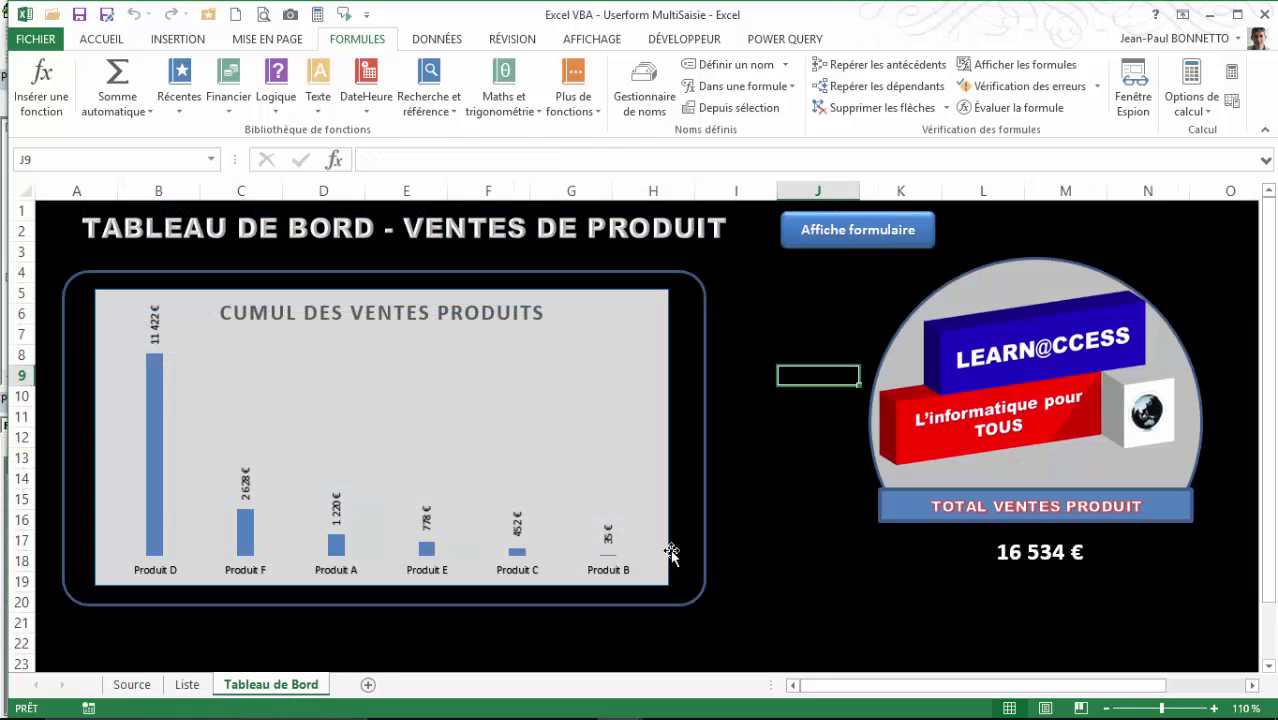
left_click(838, 234)
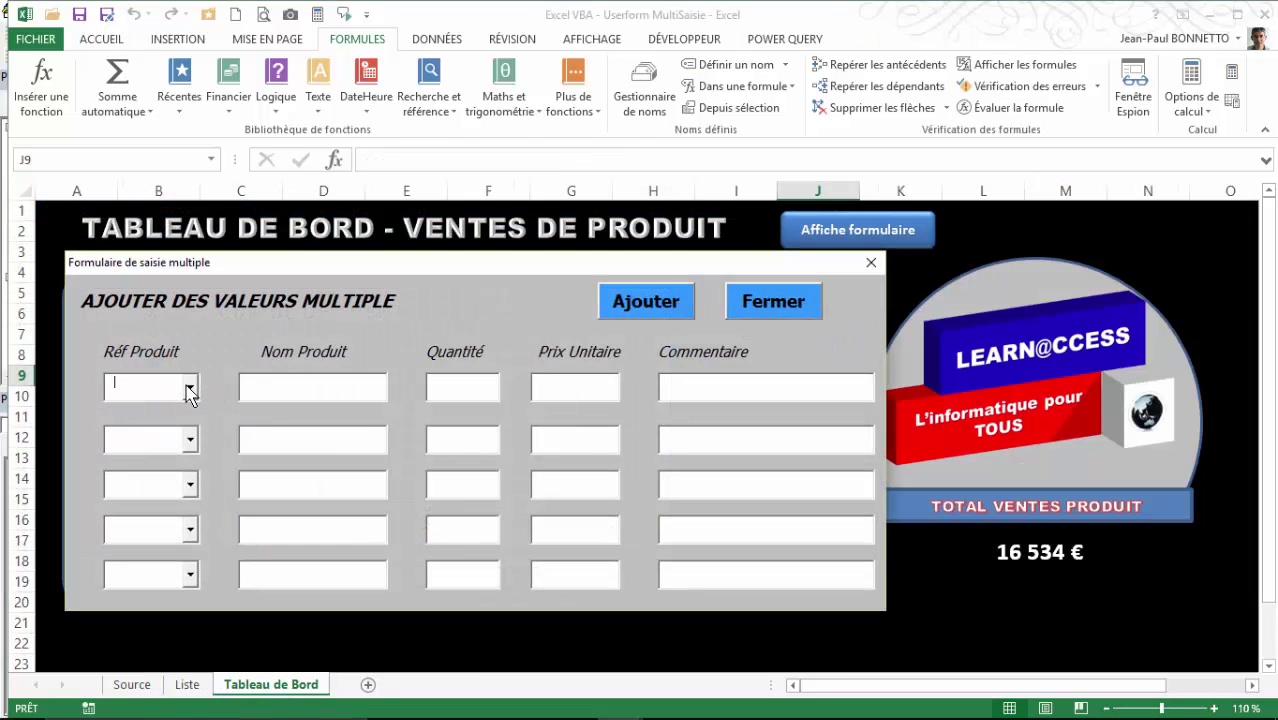